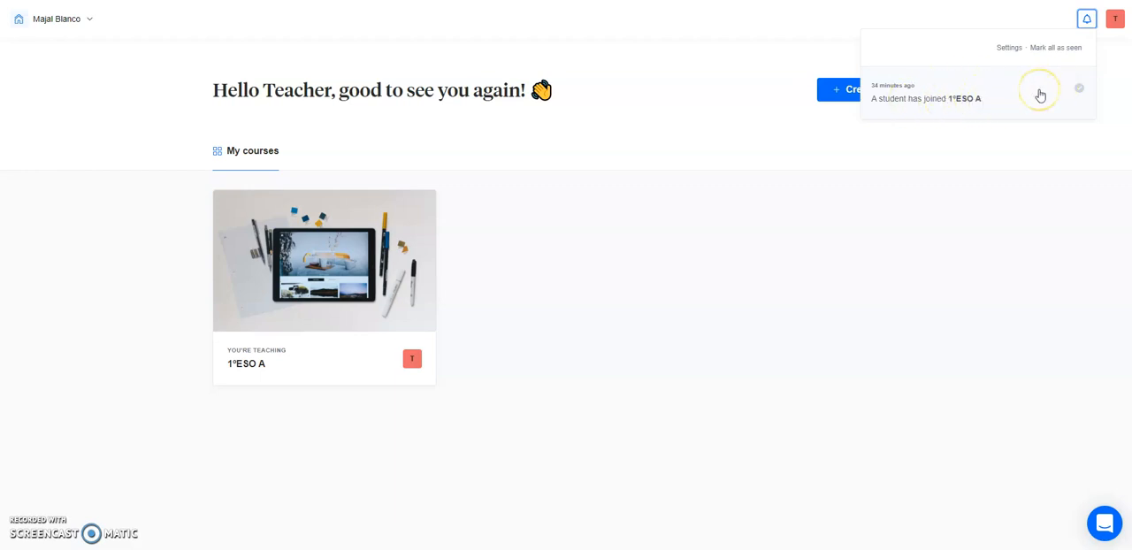
Close the notifications, open the 1ºESO A course and bring up the activities and flows that can be added.
click(1089, 19)
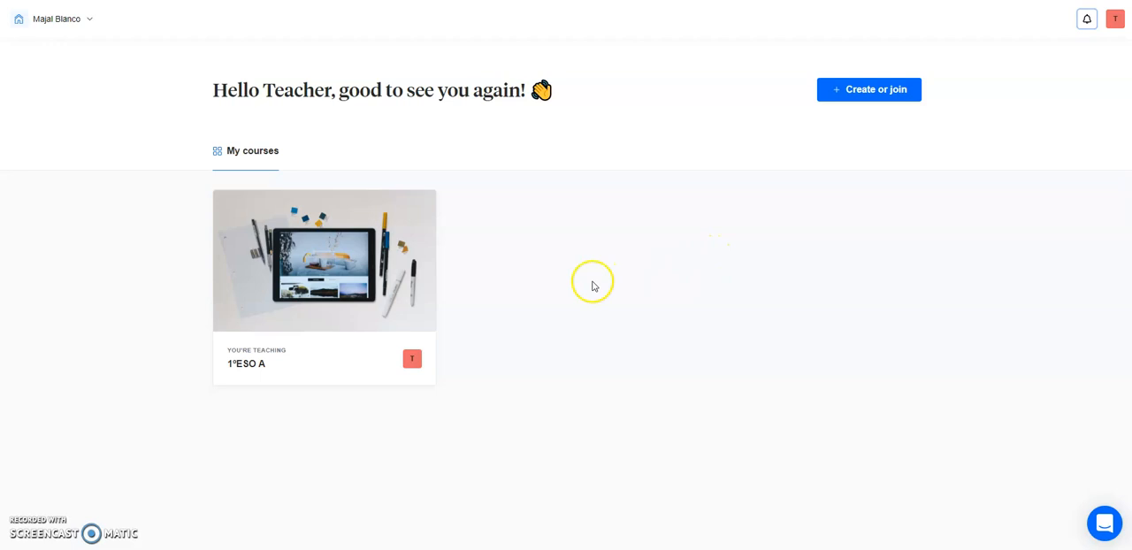
click(404, 274)
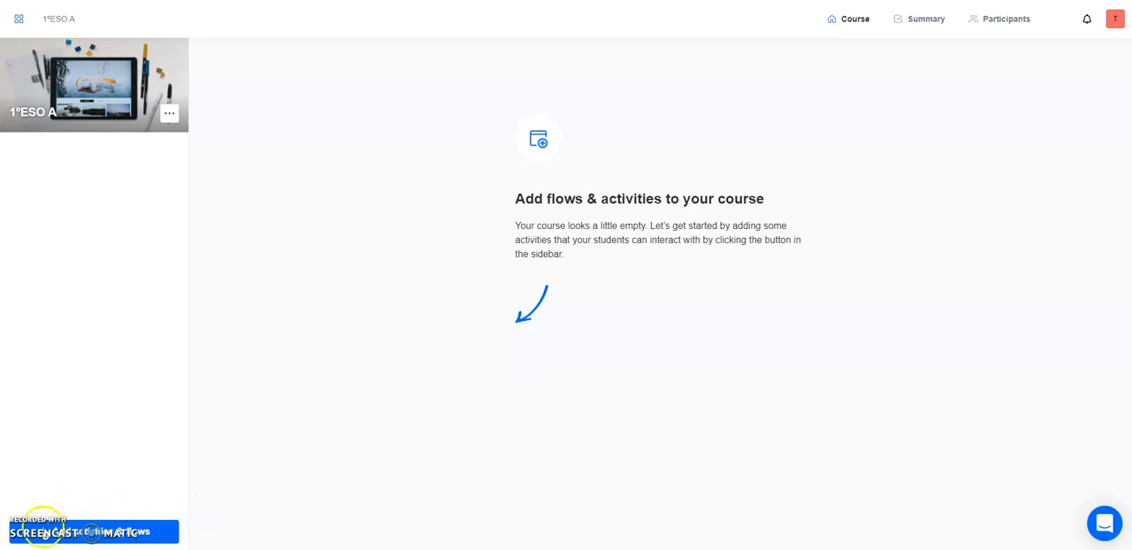
click(112, 533)
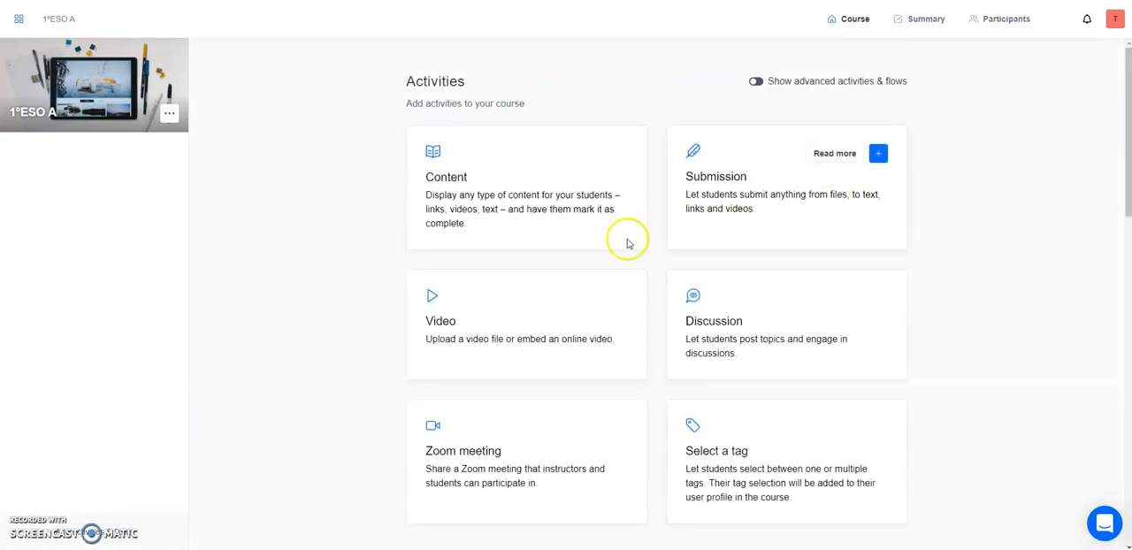
Look through the available activities and the pre-made review flows that can be added to the course.
scroll(796, 256, down, 1)
scroll(795, 258, down, 2)
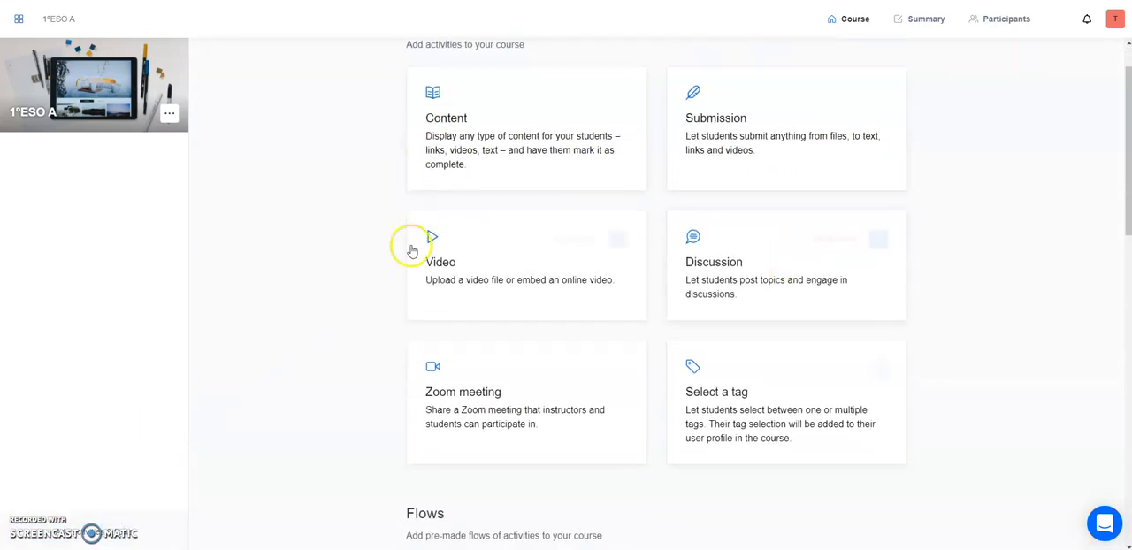
scroll(331, 336, down, 5)
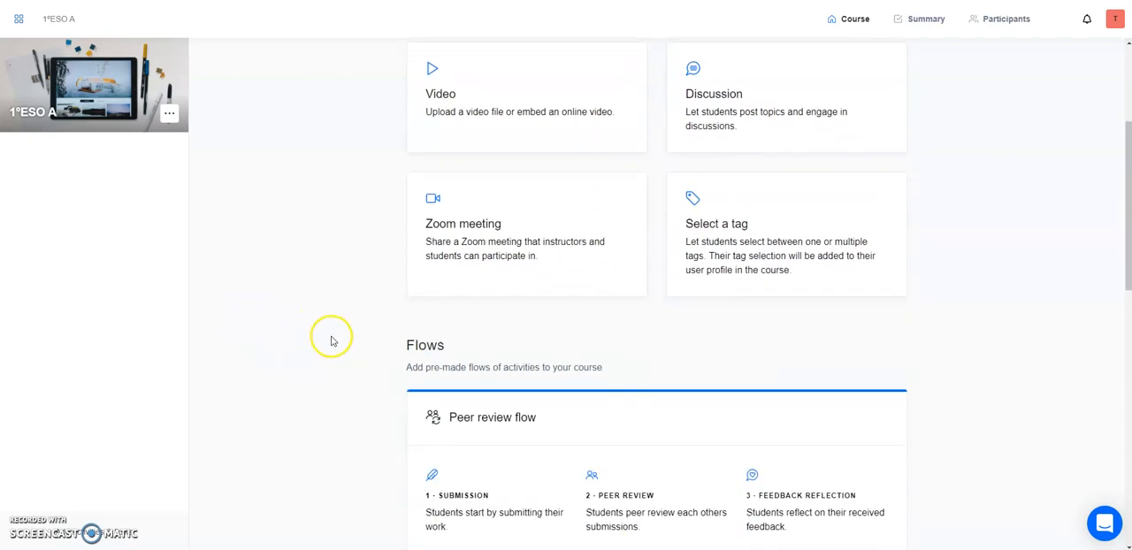
scroll(369, 227, down, 1)
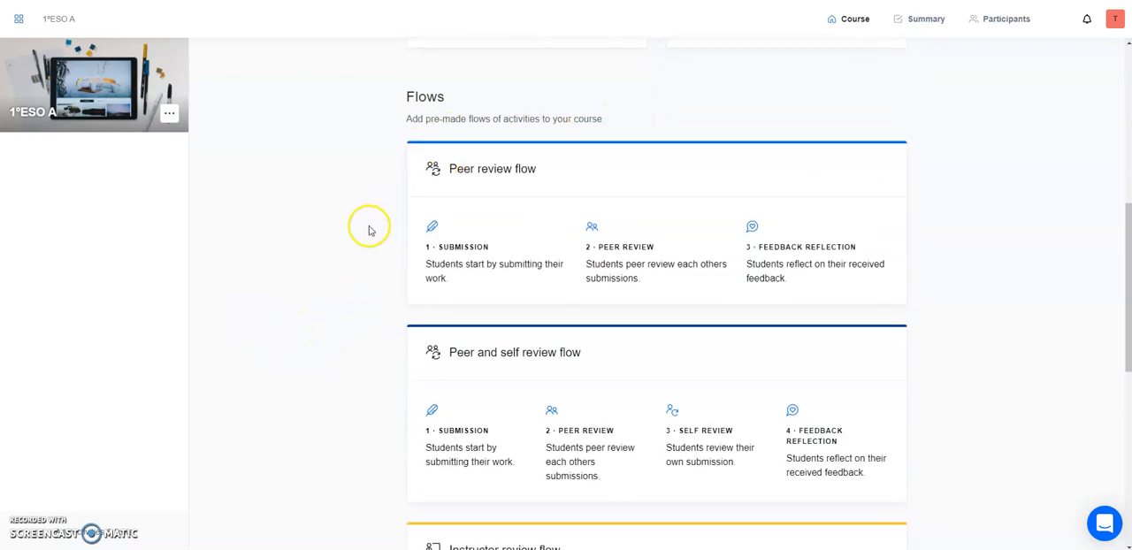
scroll(346, 197, down, 3)
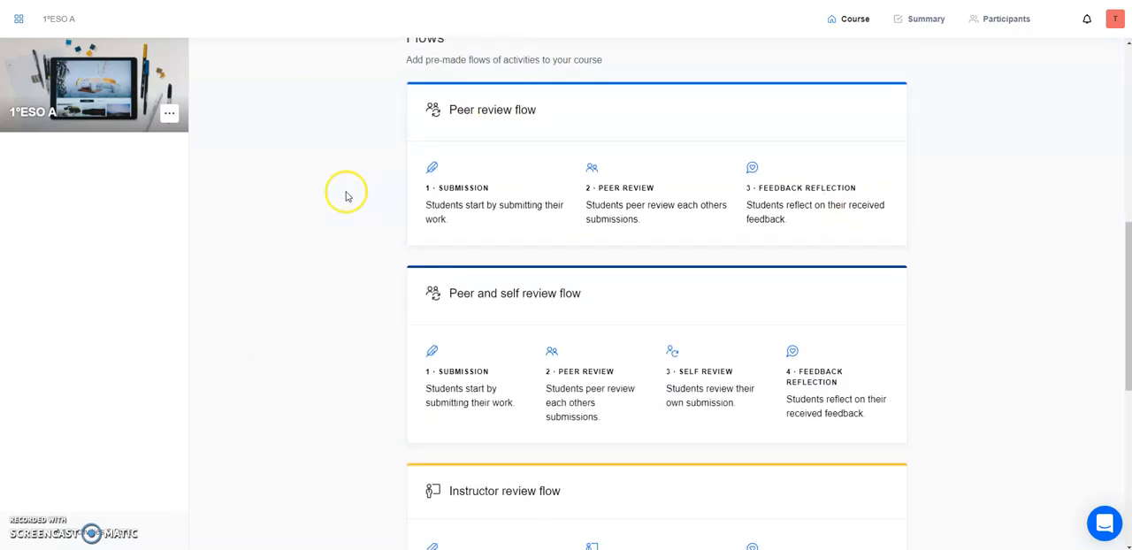
scroll(346, 197, down, 4)
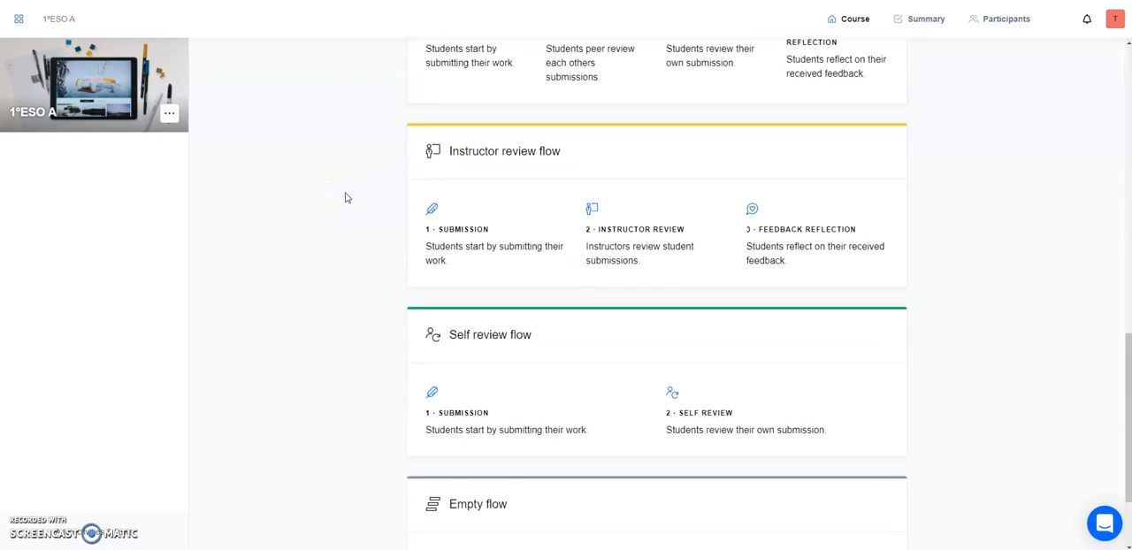
scroll(347, 373, down, 1)
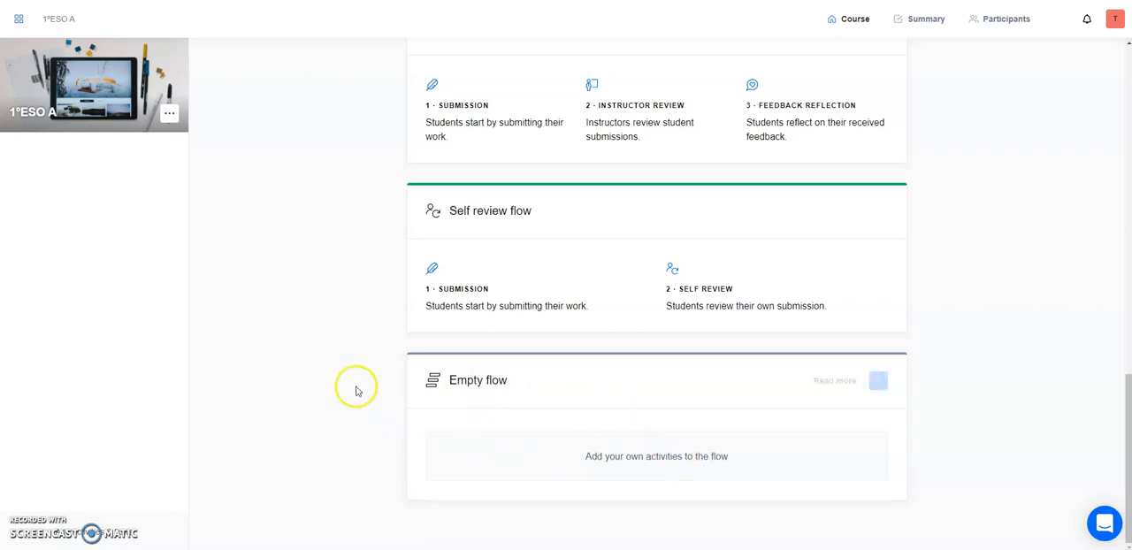
scroll(355, 366, up, 4)
scroll(356, 366, up, 10)
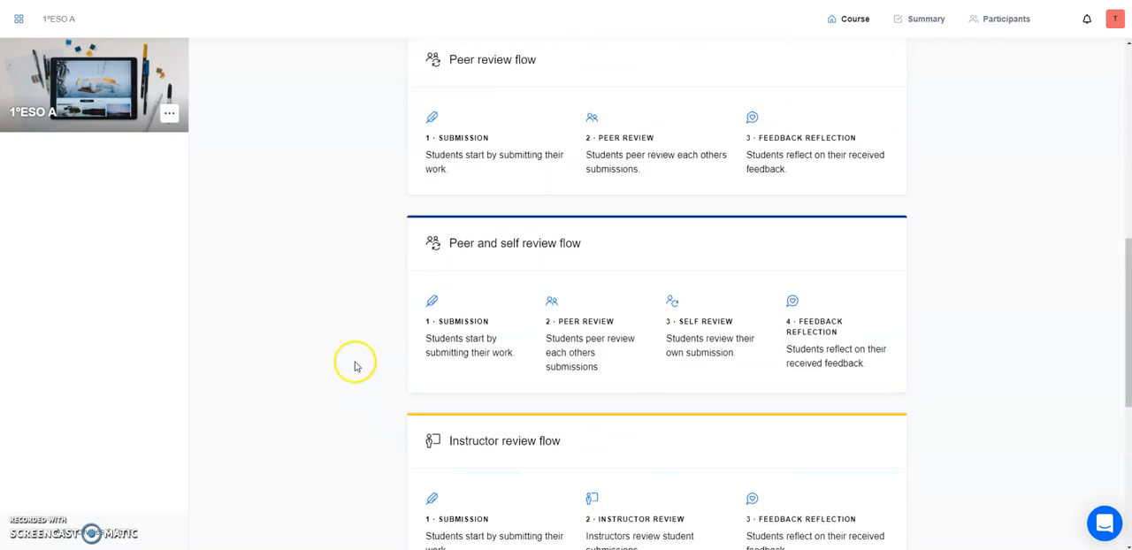
scroll(355, 366, up, 1)
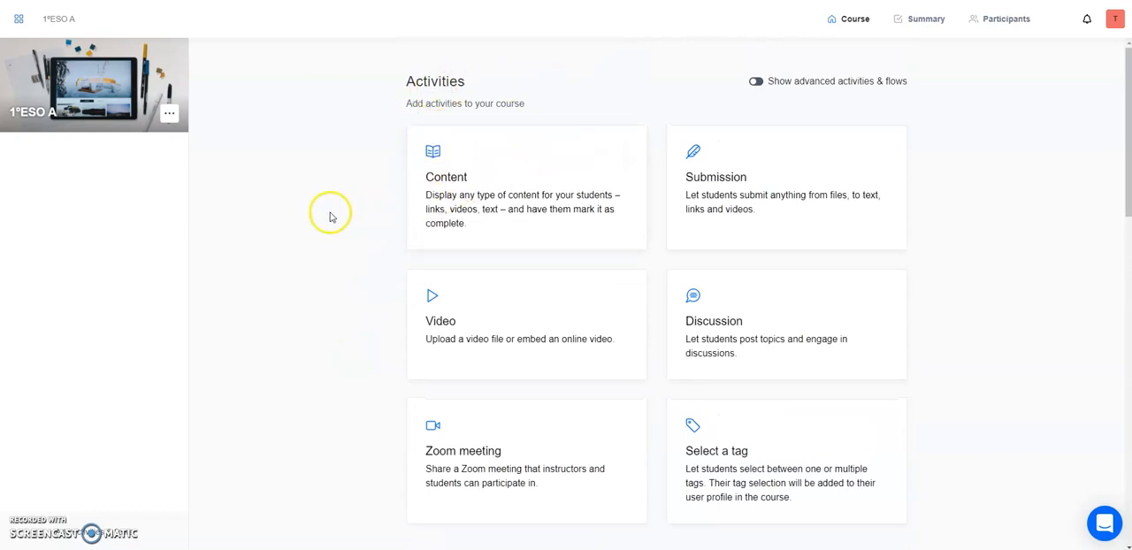
Show the advanced activities and flows and review the peer, instructor, self review and feedback reflection activities.
mouse_move(728, 133)
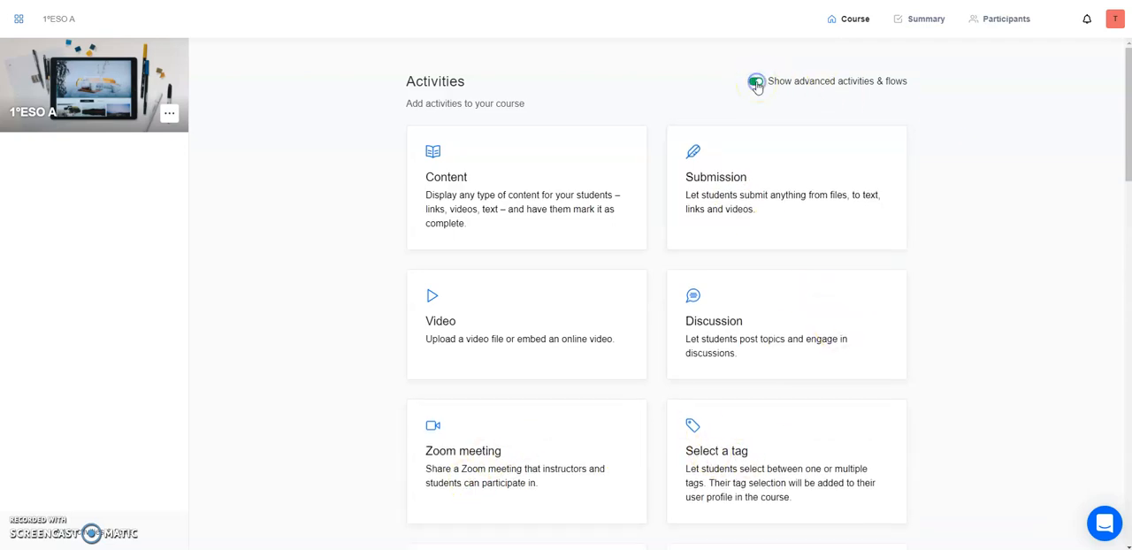
scroll(994, 270, down, 5)
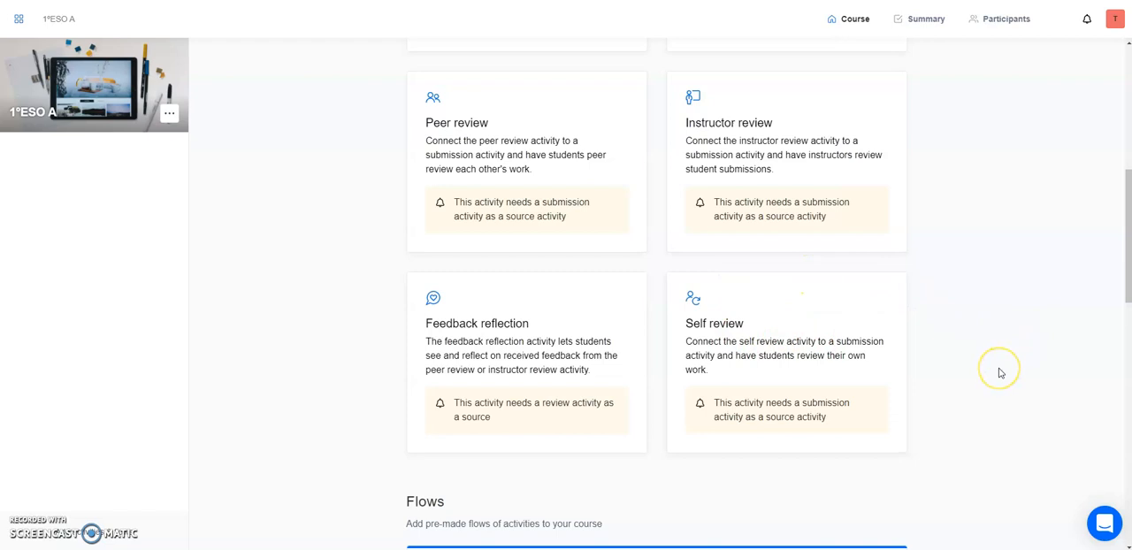
scroll(999, 372, up, 5)
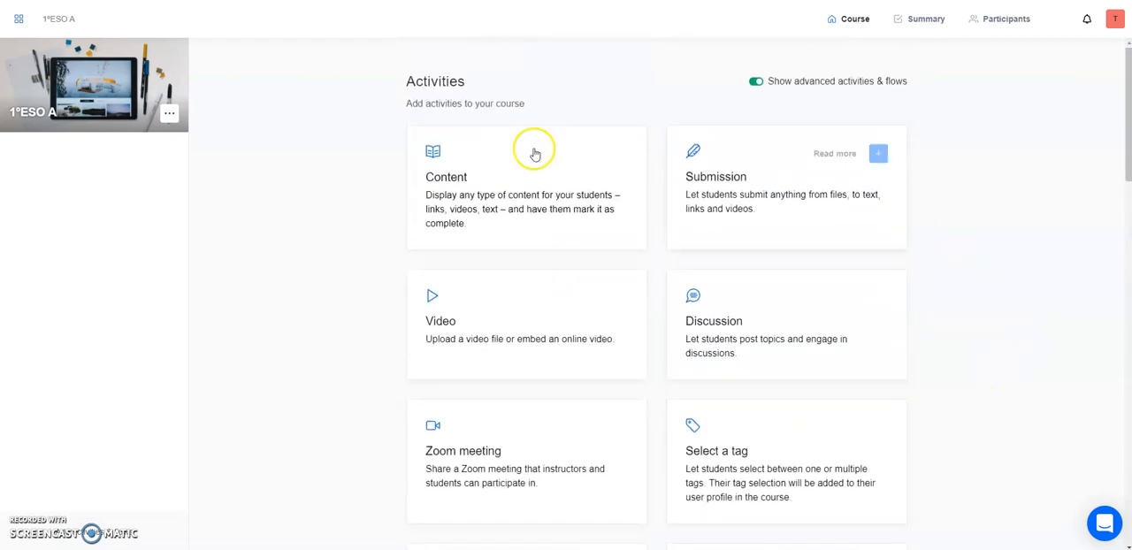
Add a Content activity to the course and title it "Verb to be".
mouse_move(502, 194)
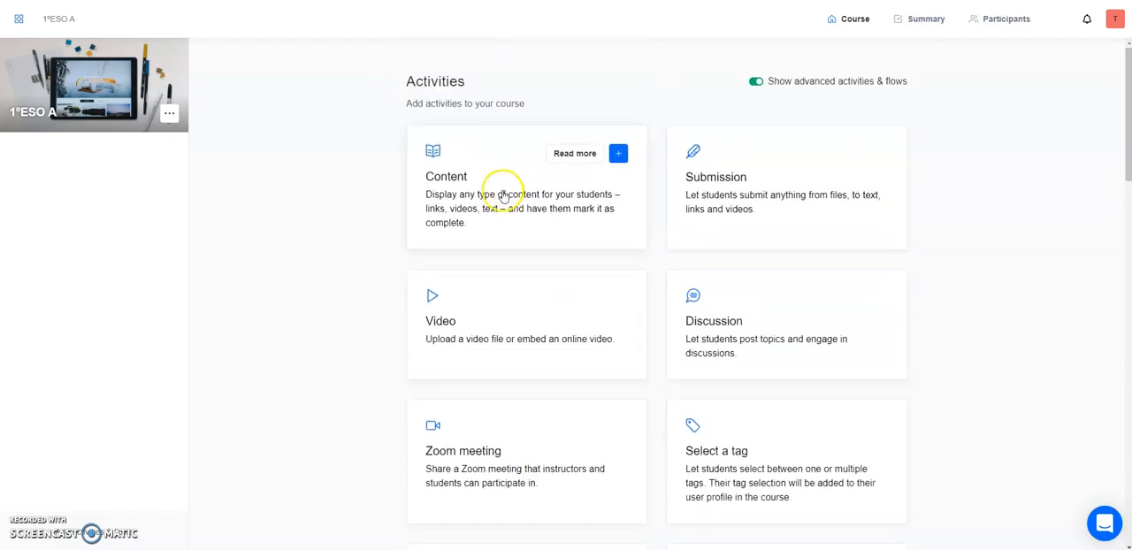
click(618, 158)
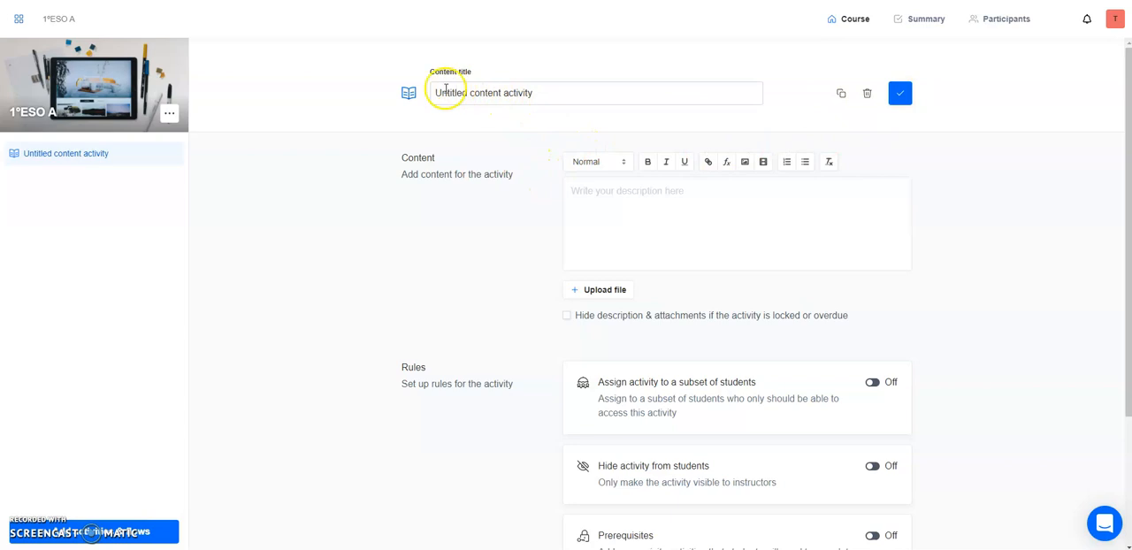
drag(579, 86, 250, 90)
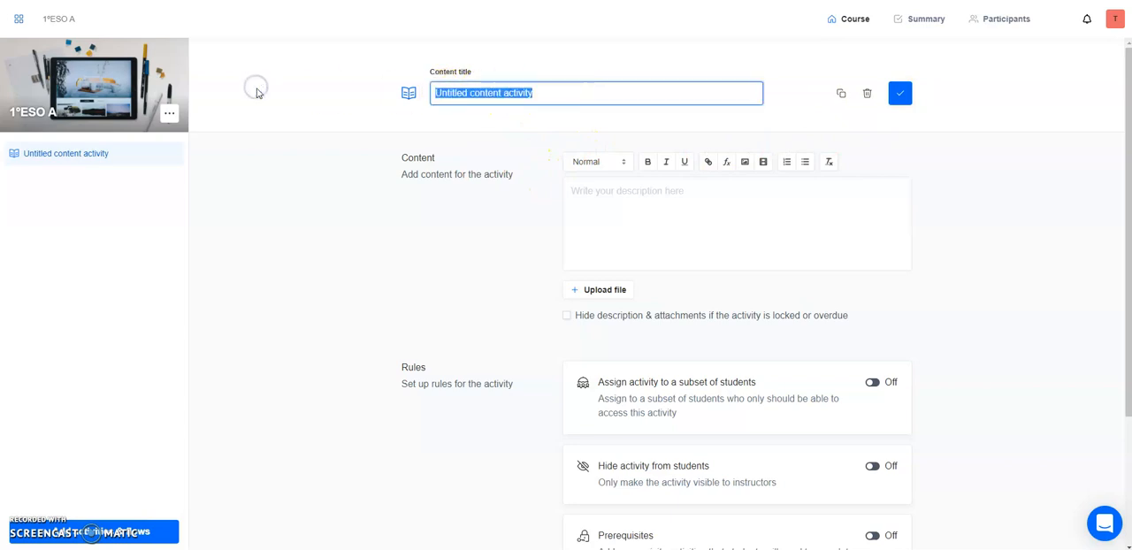
text(Verb to be)
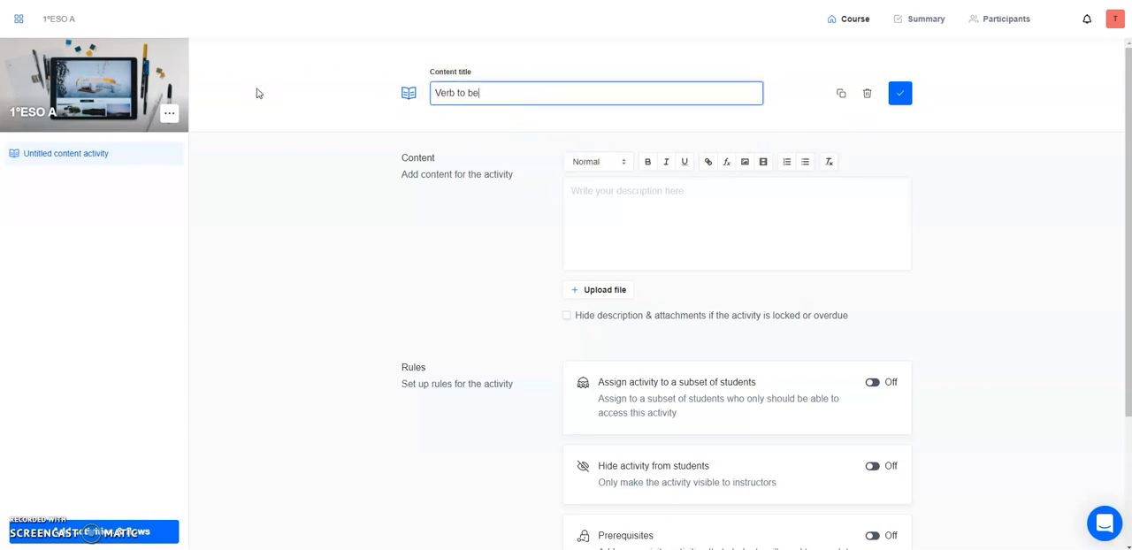
click(654, 205)
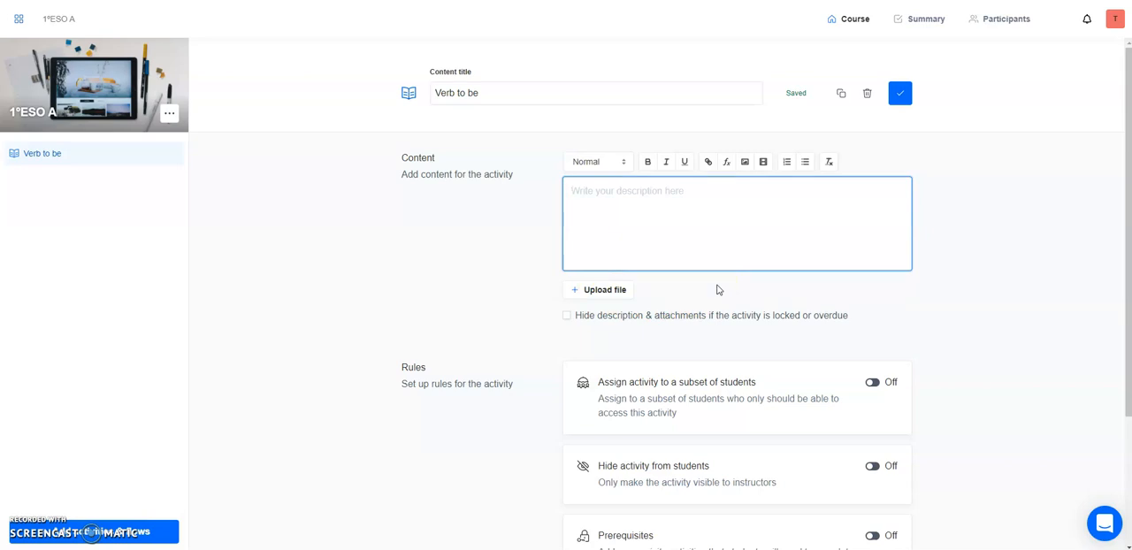
Turn on the "Opens at & deadline" rule for the Verb to be activity.
scroll(788, 308, down, 4)
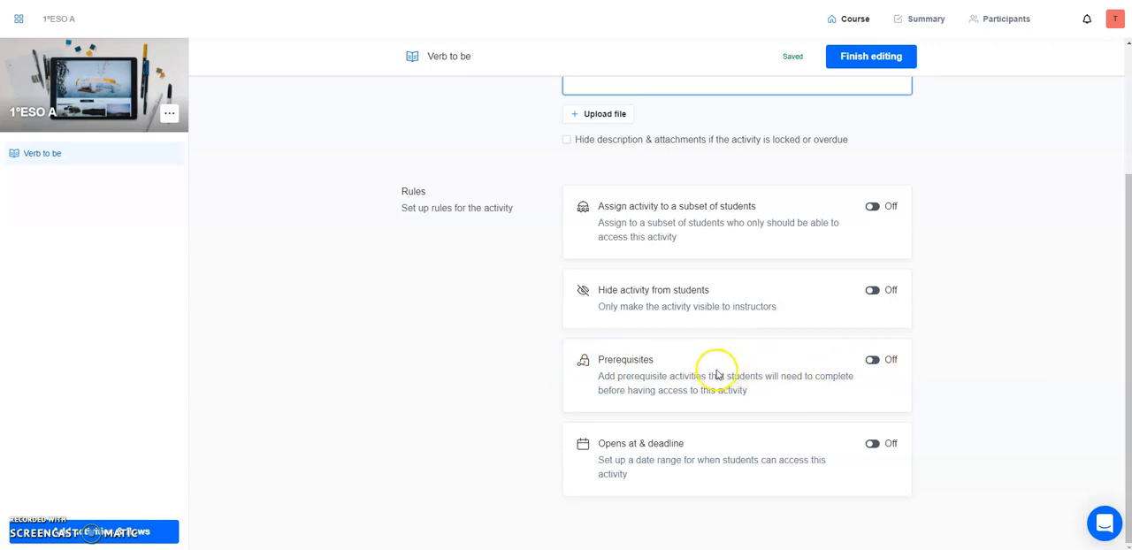
mouse_move(96, 167)
click(875, 442)
scroll(977, 433, down, 1)
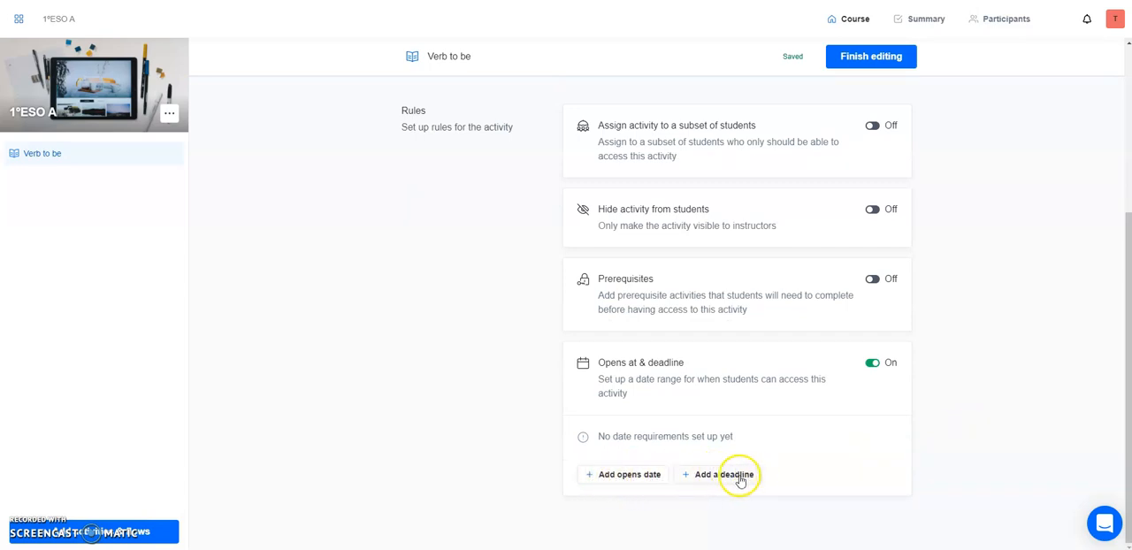
Add an opening date of August 20, 2020 10:39 and a deadline of August 27, 2020 10:39 to the activity.
click(623, 475)
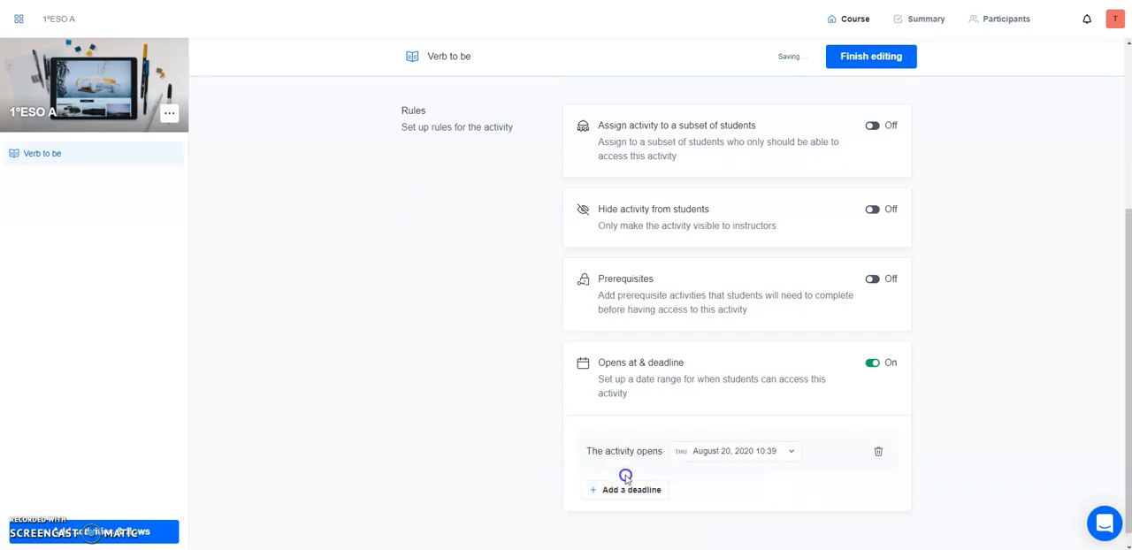
click(757, 457)
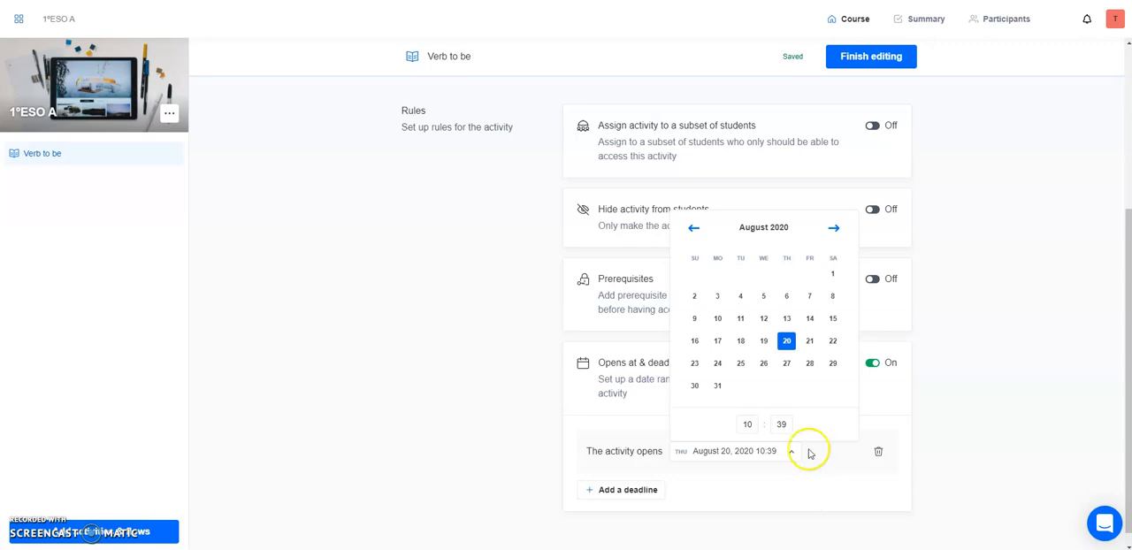
click(783, 499)
click(656, 490)
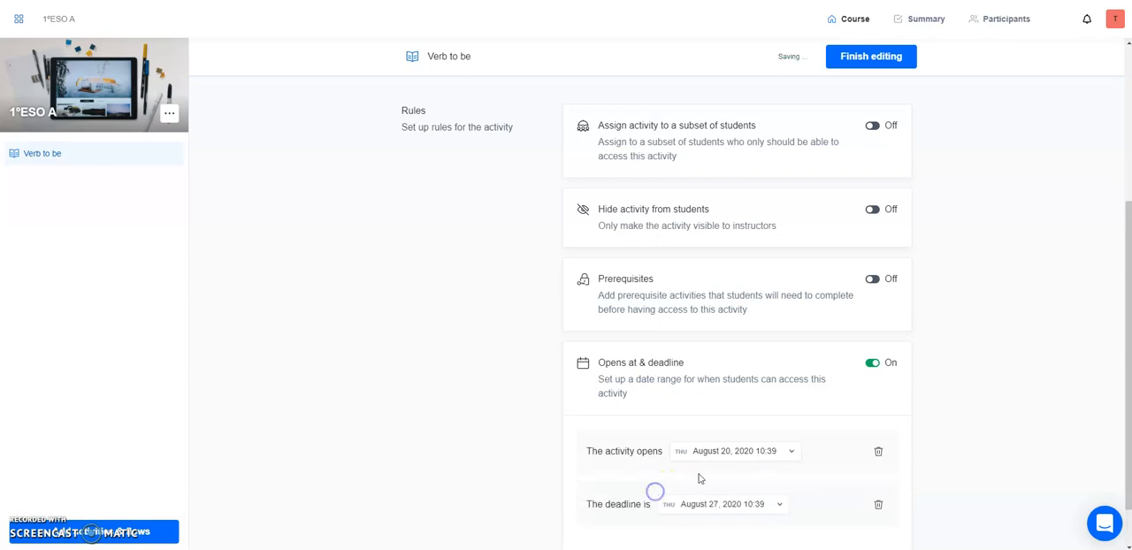
Remove the opening date and the deadline from the Verb to be activity's date rule.
scroll(698, 478, down, 1)
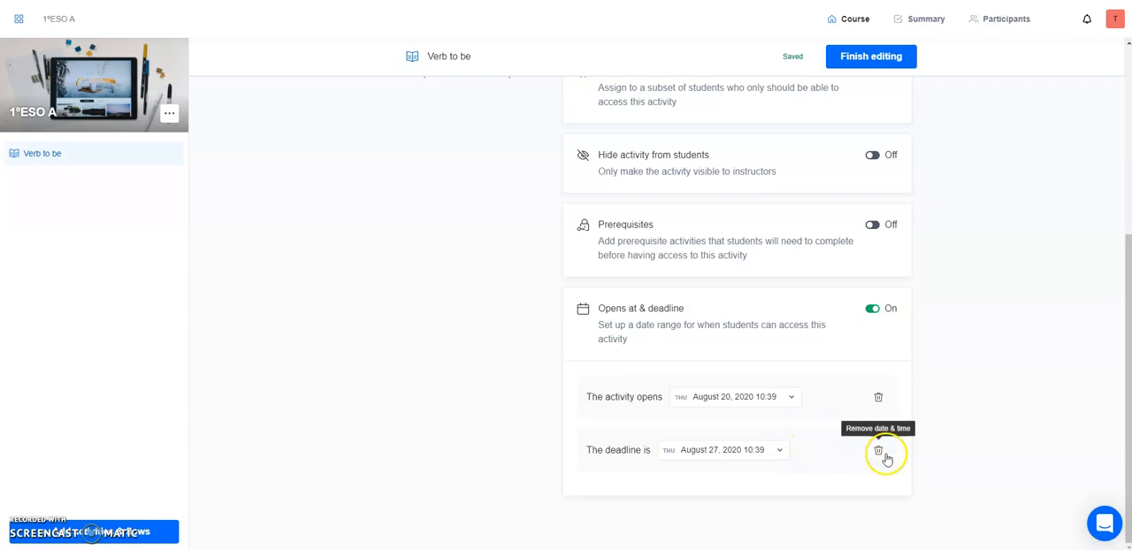
click(879, 399)
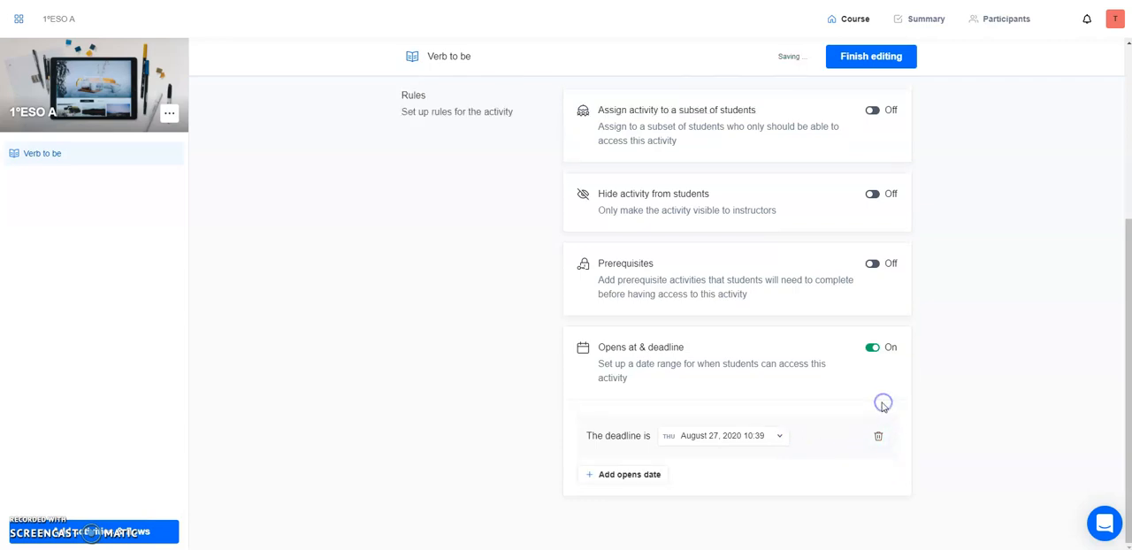
click(880, 436)
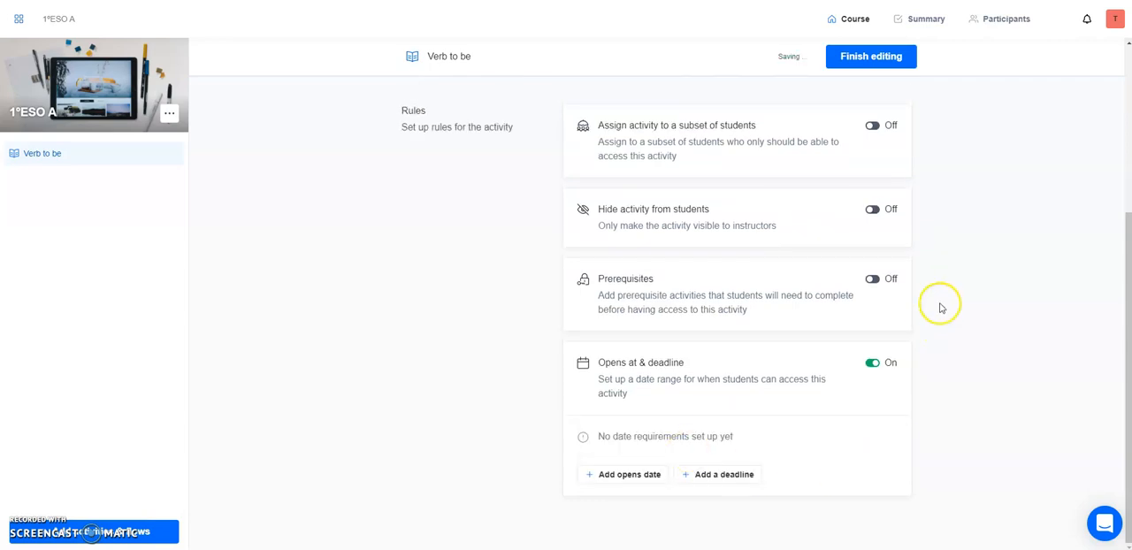
Finish editing the Verb to be activity and add a Submission activity to the course.
scroll(610, 354, up, 3)
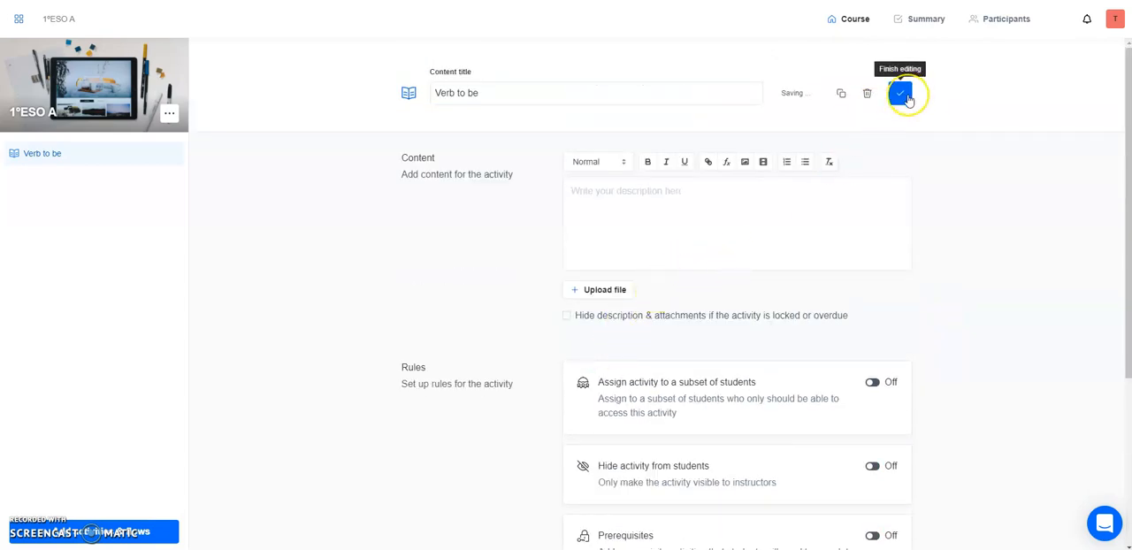
click(901, 94)
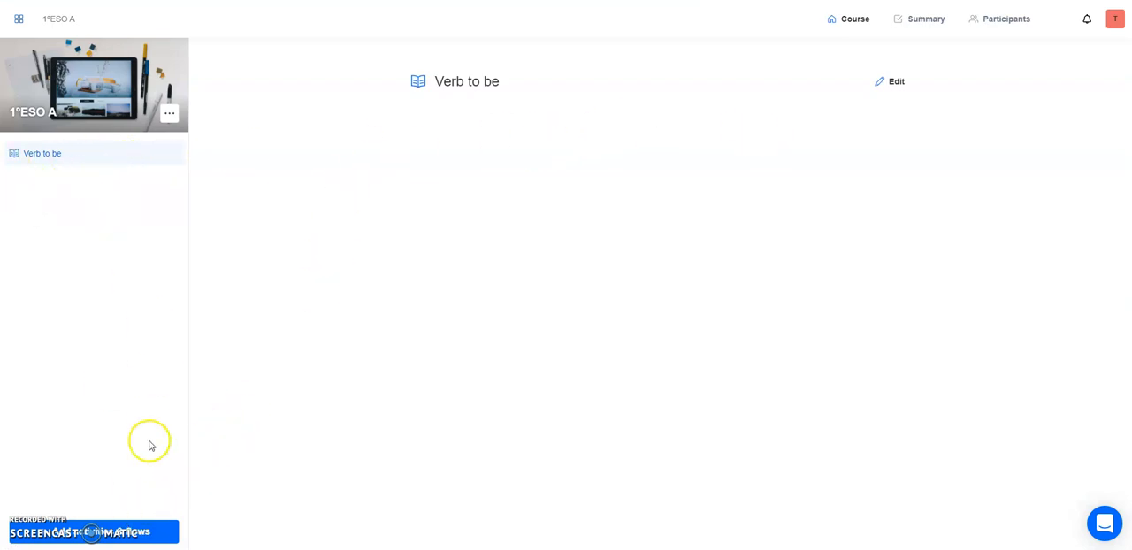
click(126, 531)
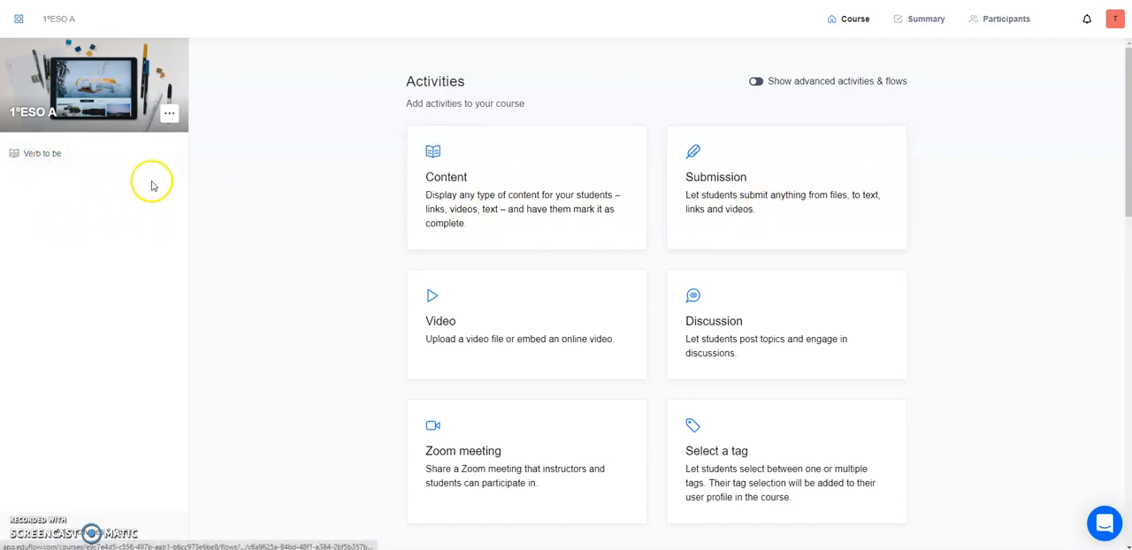
click(709, 214)
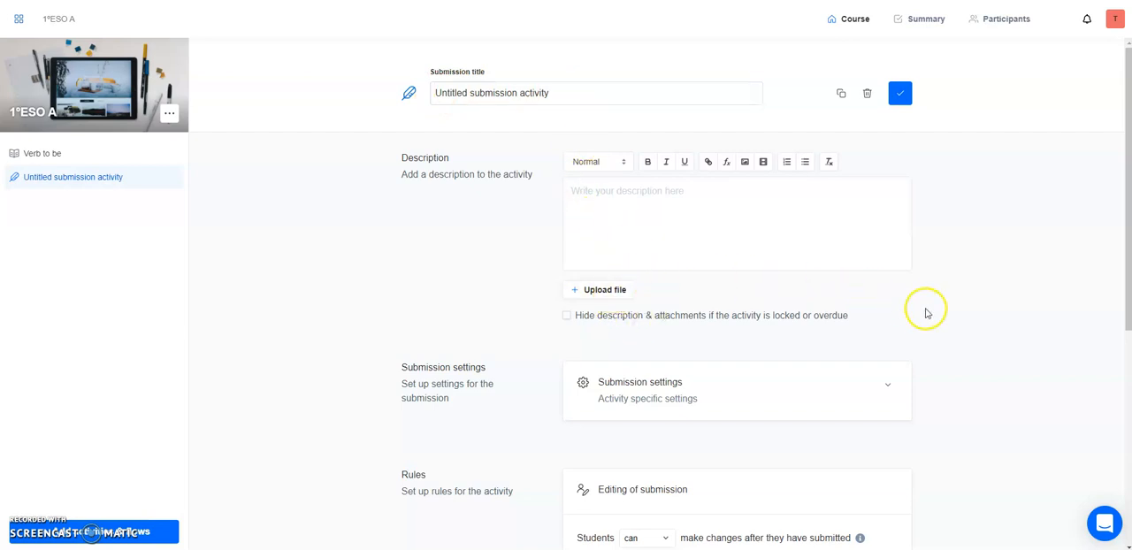
Expand the submission settings, allow students to add multiple attachments, and review the permitted submission formats.
scroll(925, 311, down, 3)
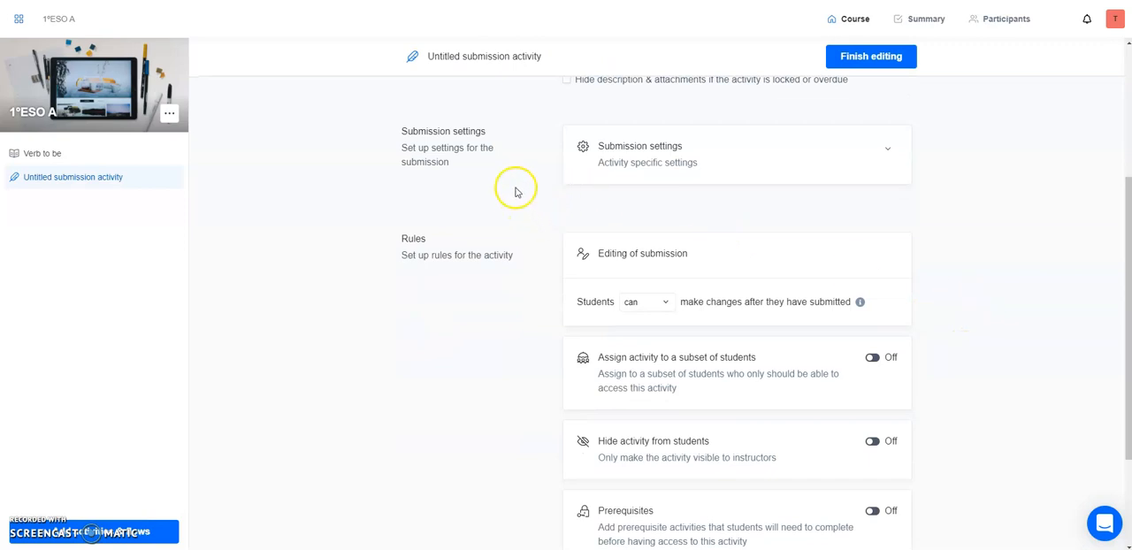
click(727, 157)
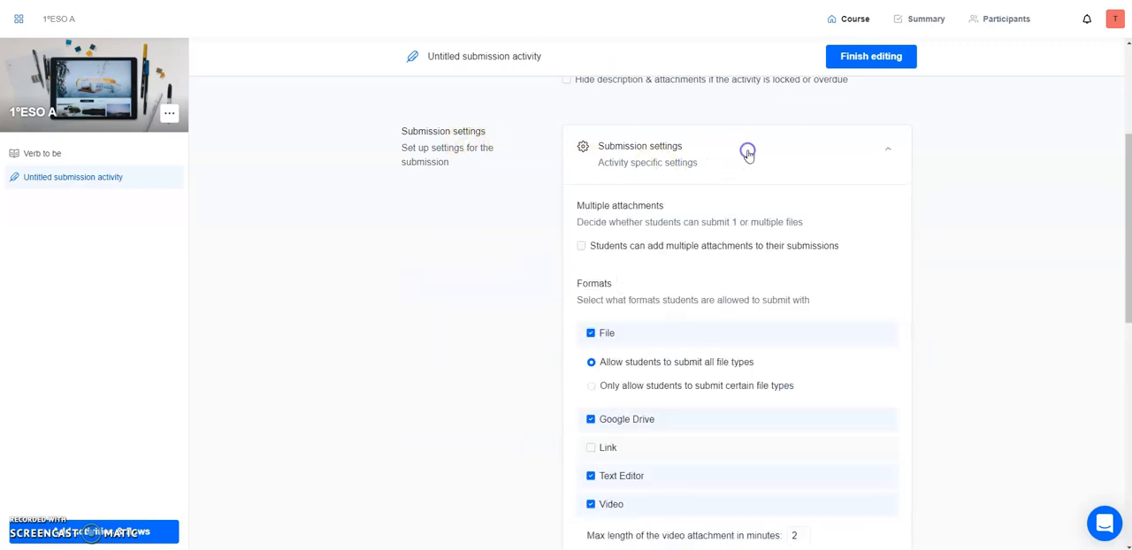
scroll(670, 222, down, 1)
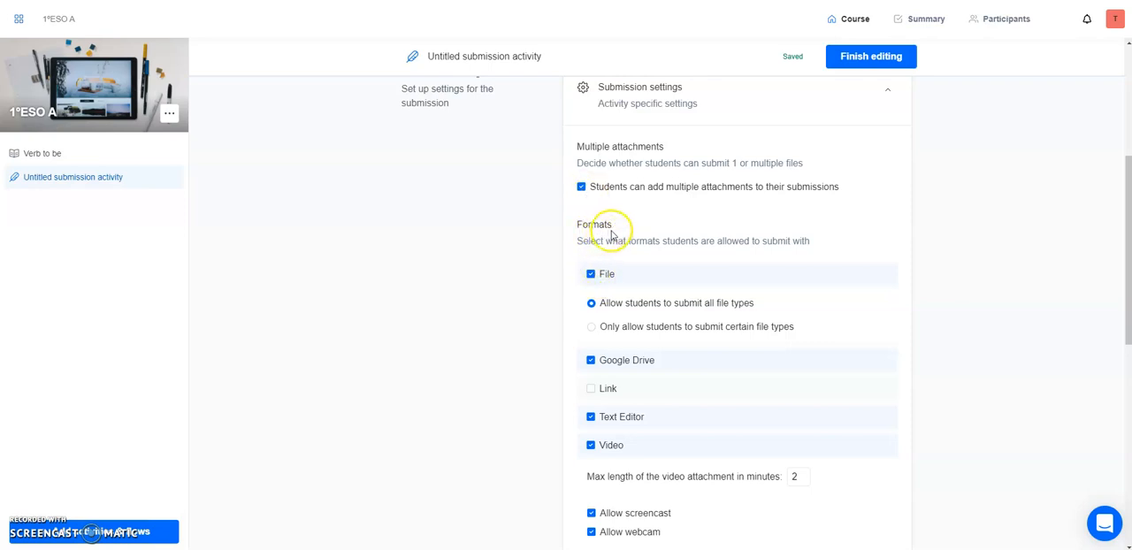
scroll(964, 278, down, 1)
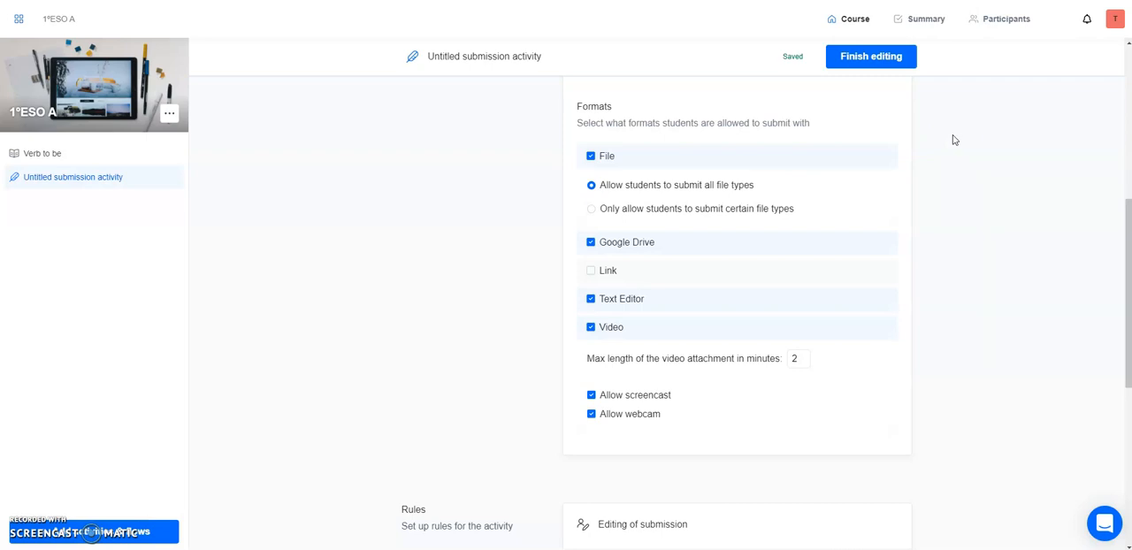
Restrict file submissions to certain file types, leaving only Word files and Images permitted.
click(590, 209)
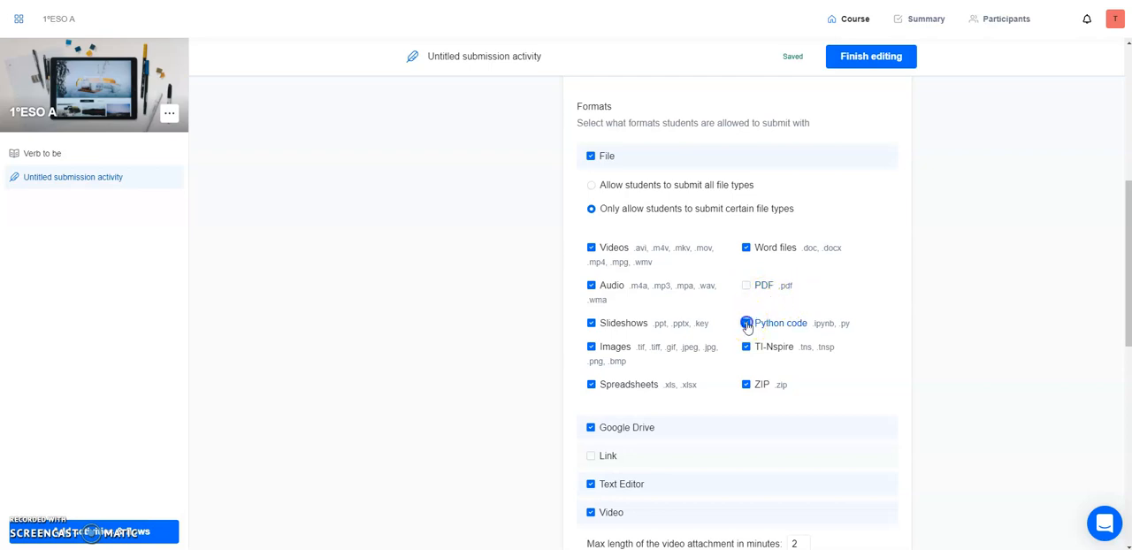
click(746, 384)
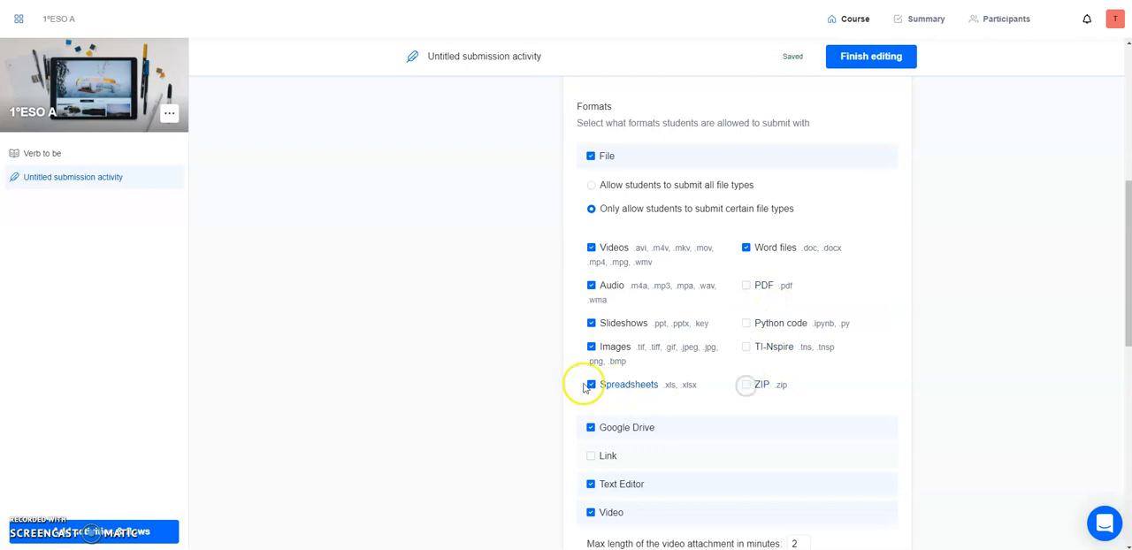
click(591, 386)
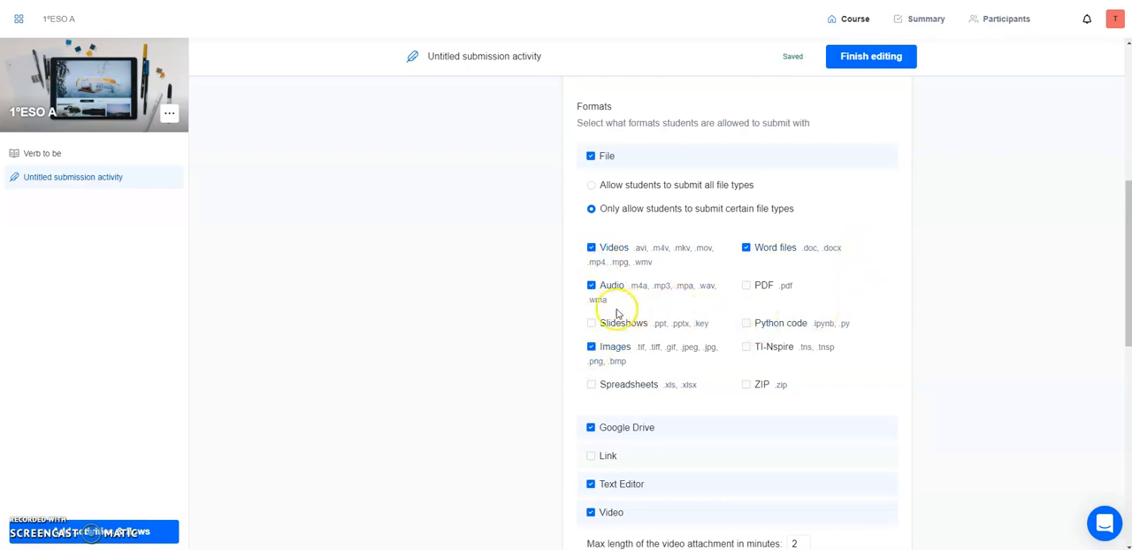
click(590, 248)
click(591, 284)
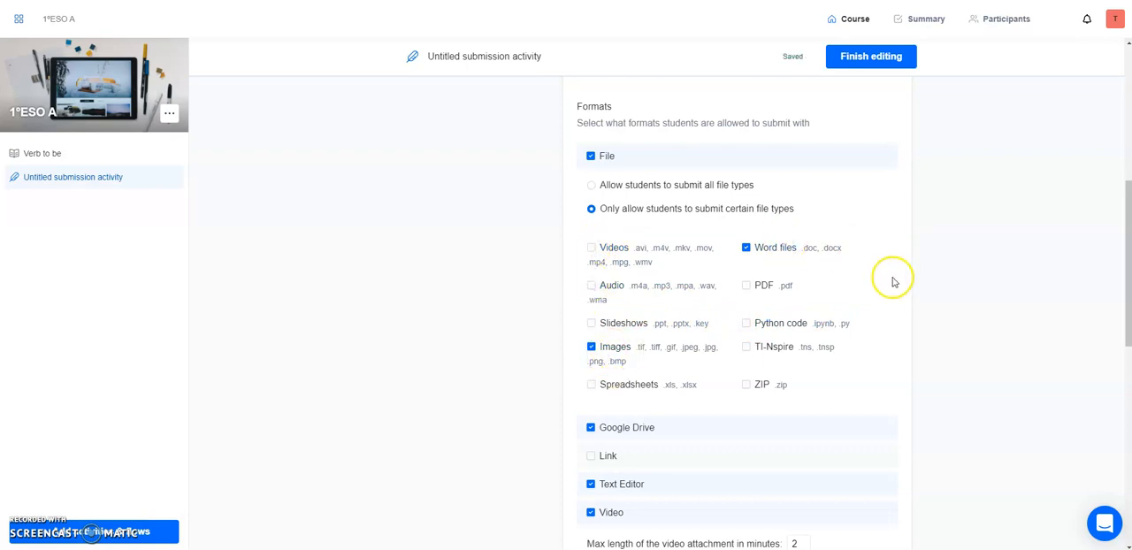
Allow Link as a submission format and disallow the Text Editor and Video formats.
scroll(922, 362, down, 1)
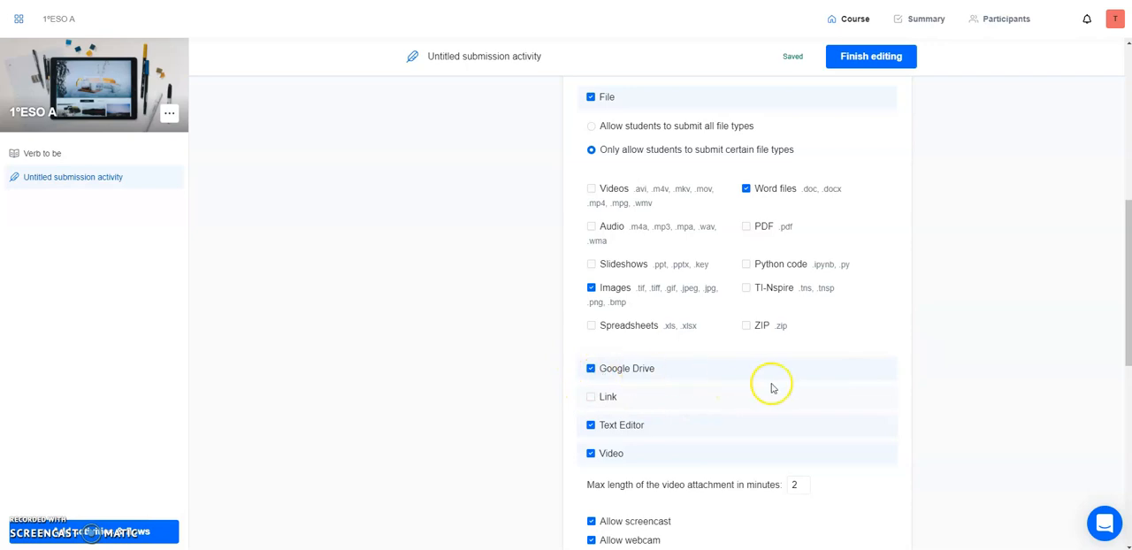
scroll(734, 377, down, 1)
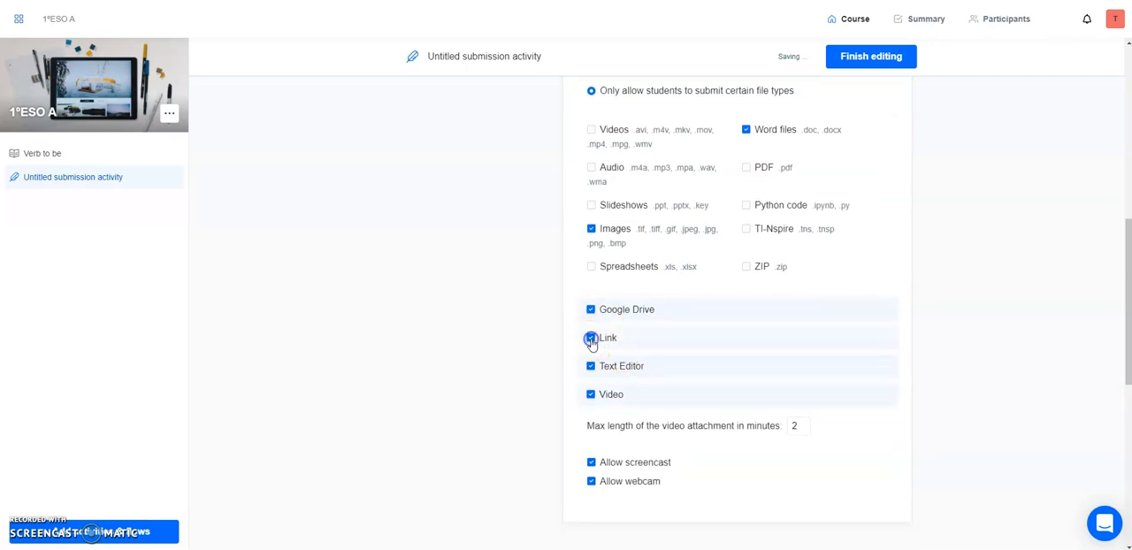
click(590, 367)
click(590, 395)
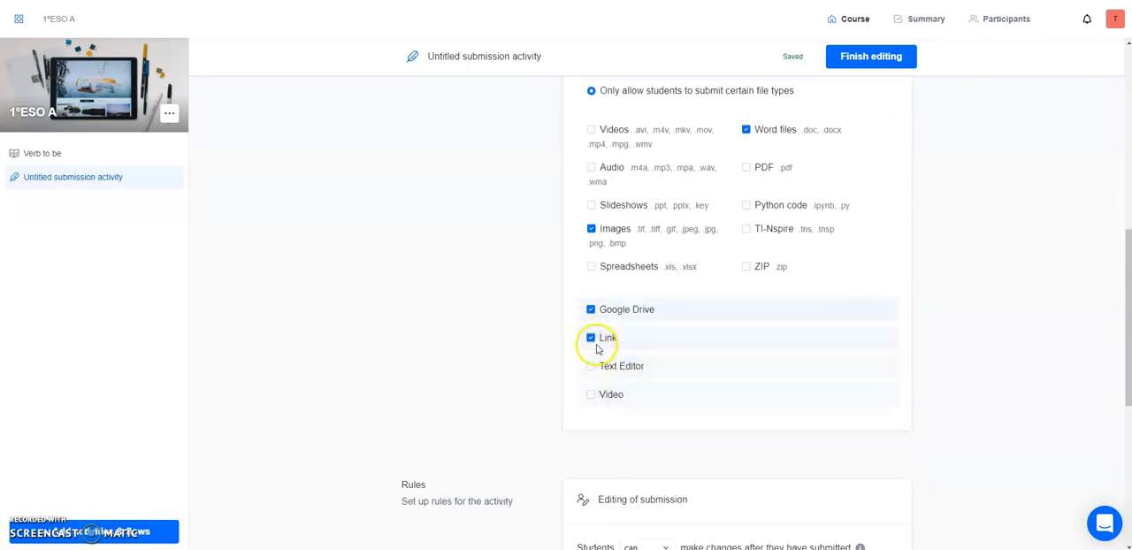
Check the rule options for whether students can make changes after they have submitted.
scroll(872, 395, down, 2)
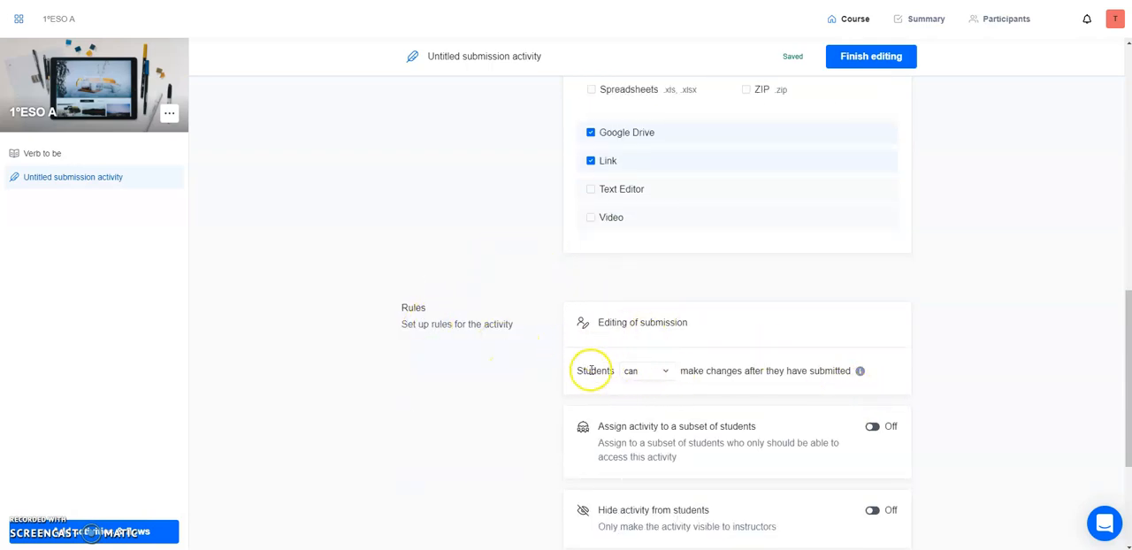
click(656, 381)
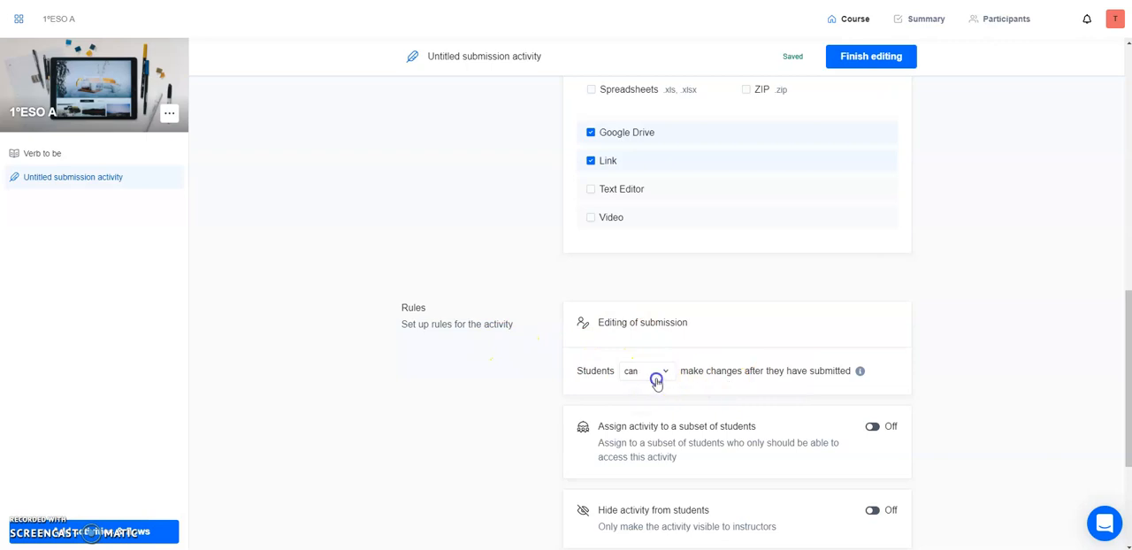
click(659, 374)
scroll(931, 350, down, 1)
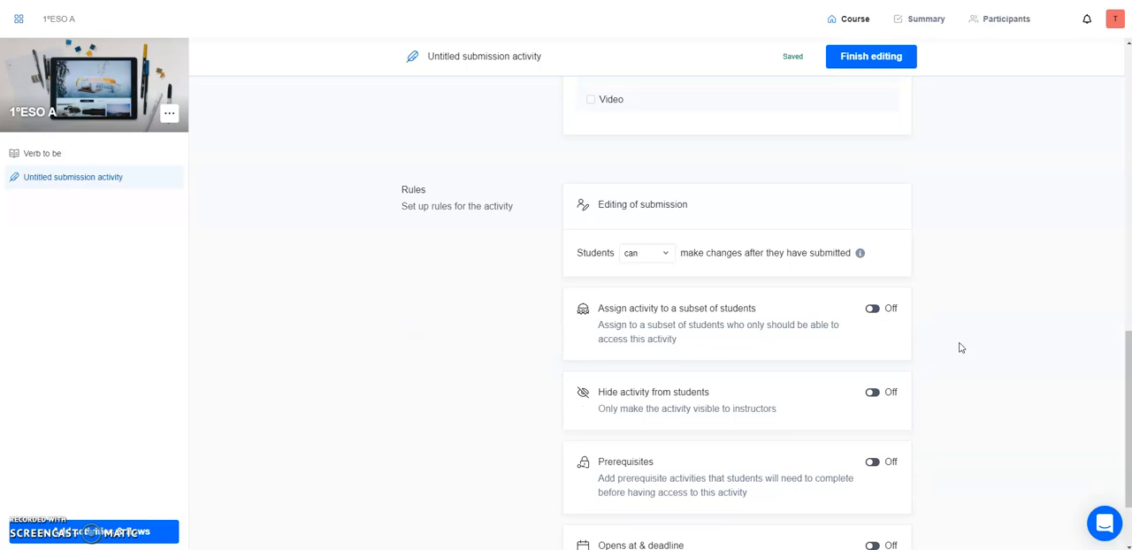
click(644, 268)
Turn on prerequisites for the submission activity and add Verb to be as the required activity.
scroll(697, 397, down, 2)
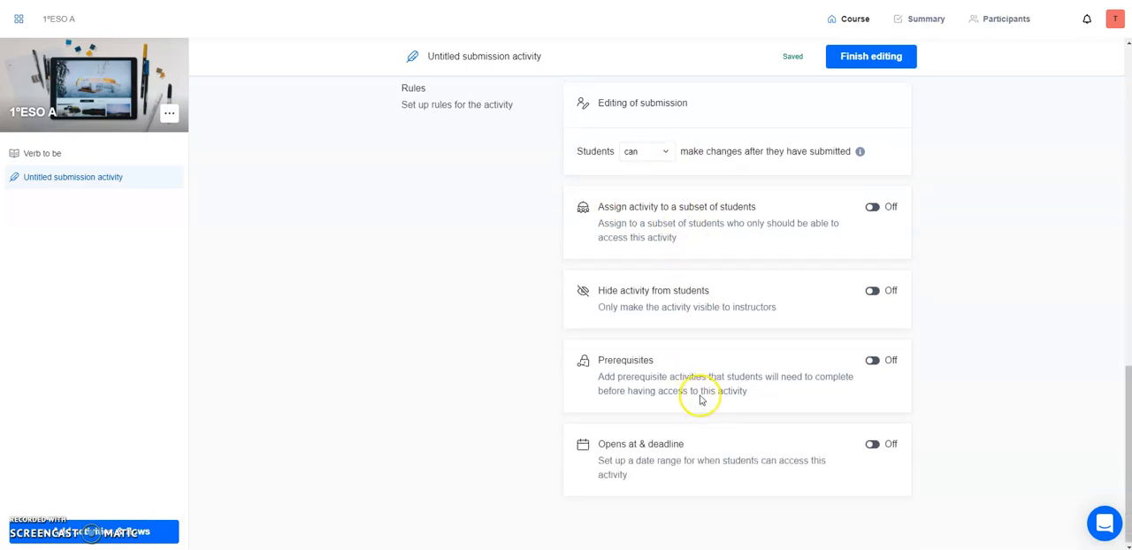
click(868, 361)
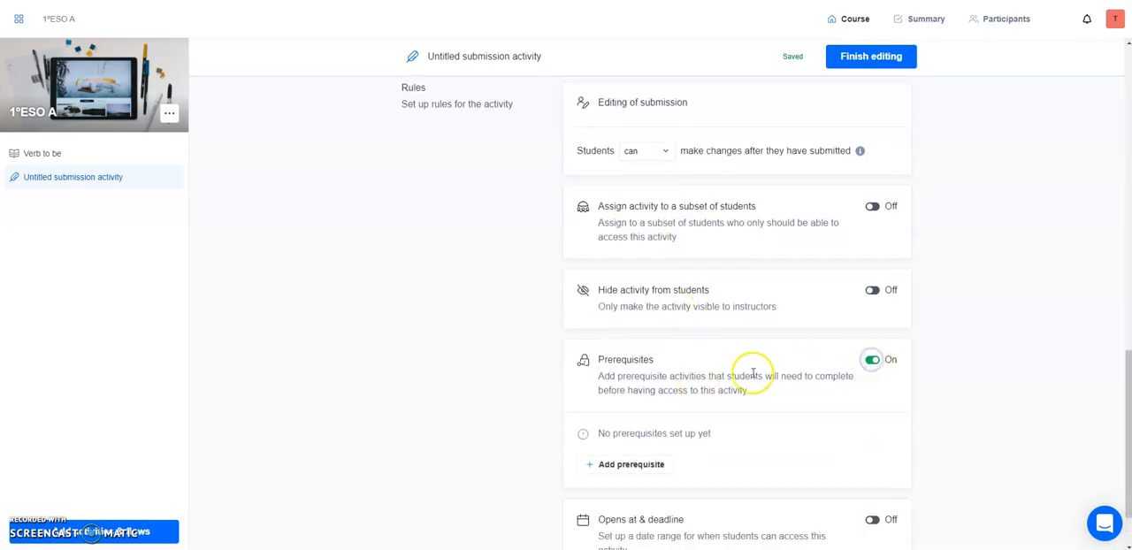
click(642, 471)
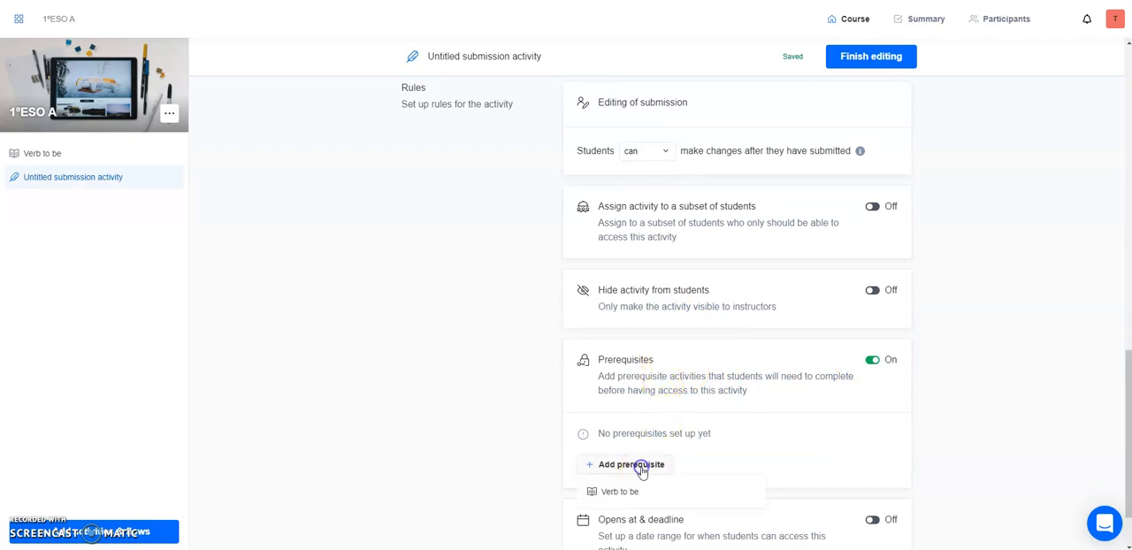
click(634, 493)
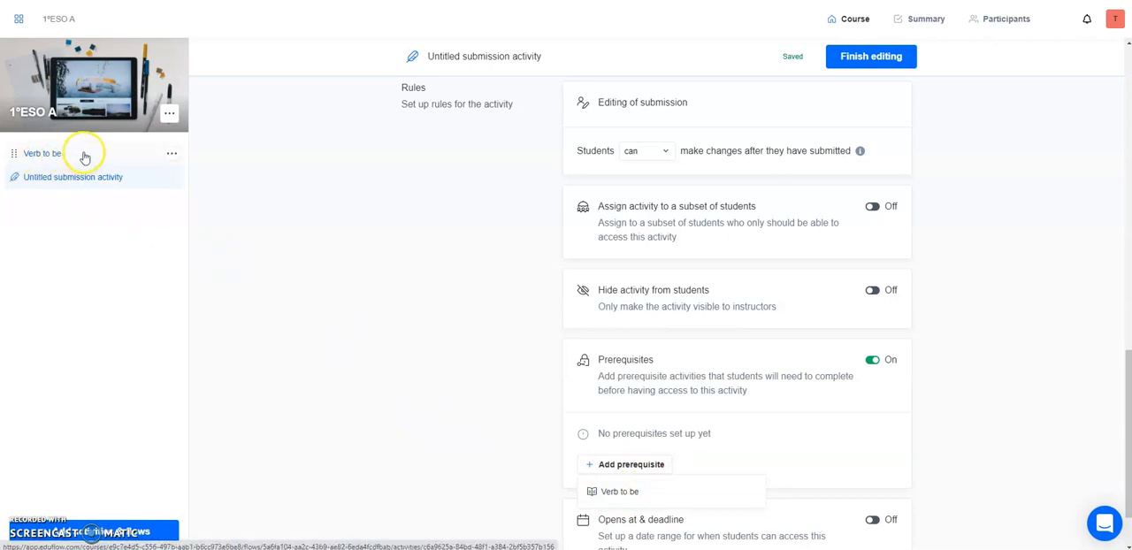
click(622, 493)
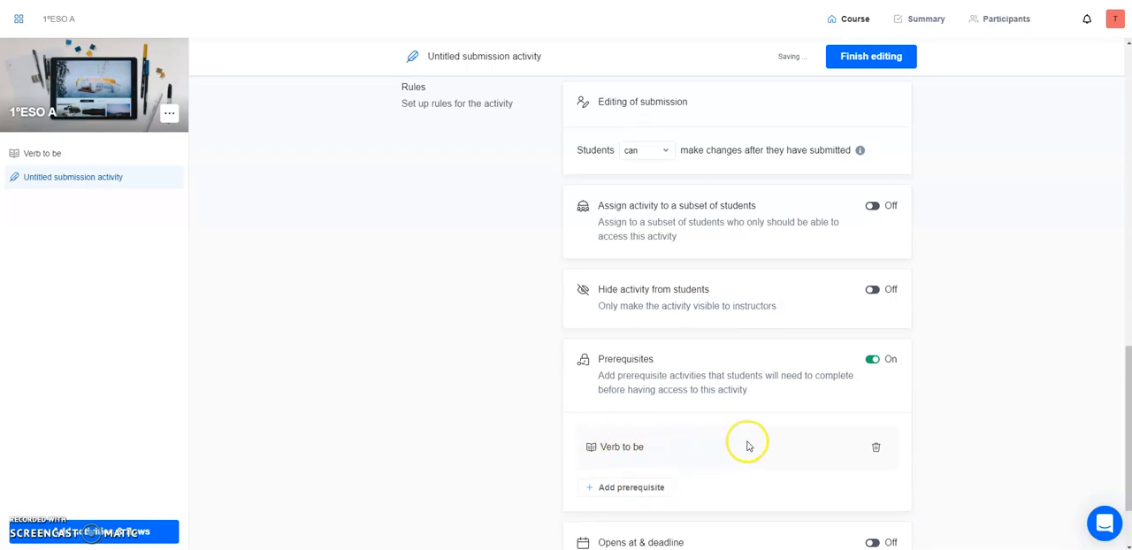
Turn on the opens at and deadline rule without adding dates, and finish editing the submission activity.
scroll(748, 445, down, 2)
click(872, 444)
scroll(704, 455, down, 1)
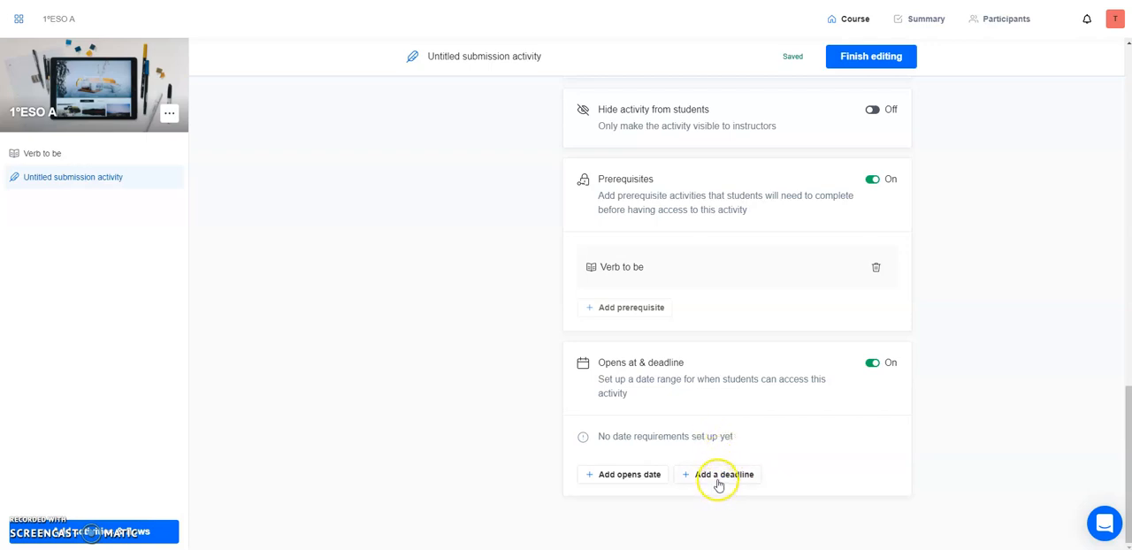
click(882, 56)
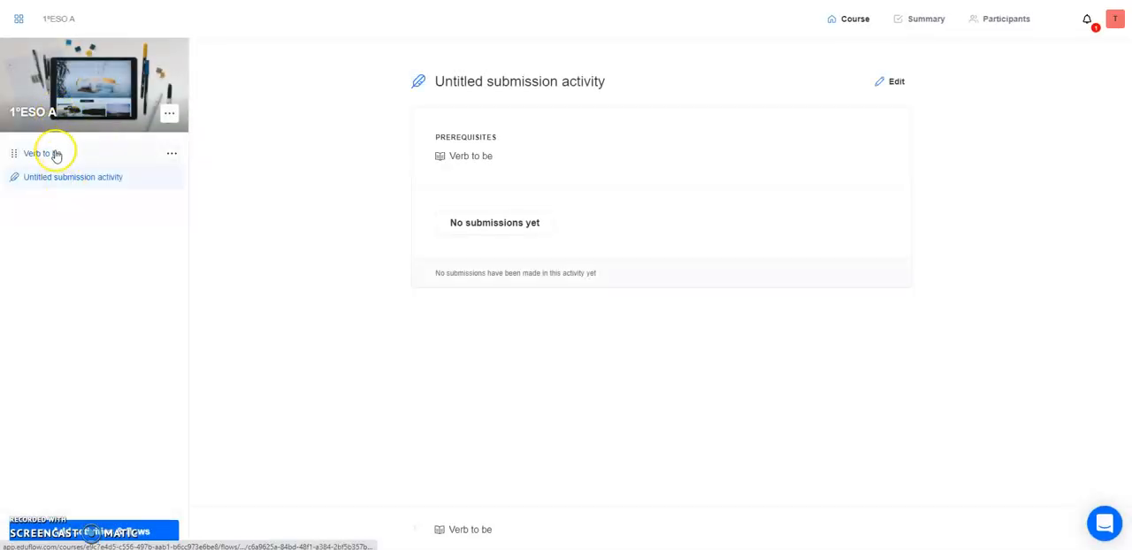
View the Verb to be activity, return to the submission activity, and check the management options available for Verb to be.
click(51, 153)
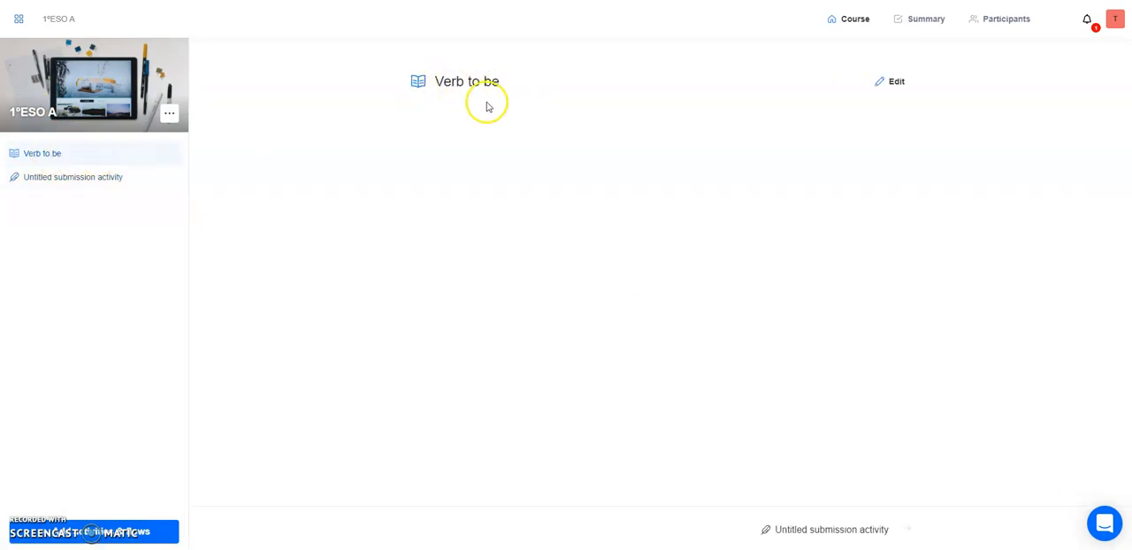
click(879, 535)
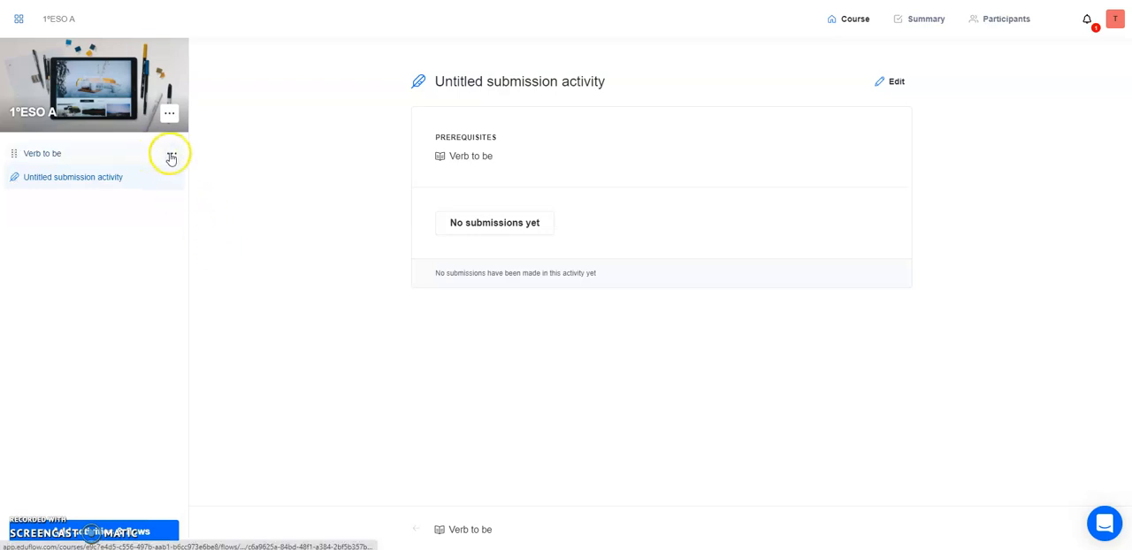
click(172, 157)
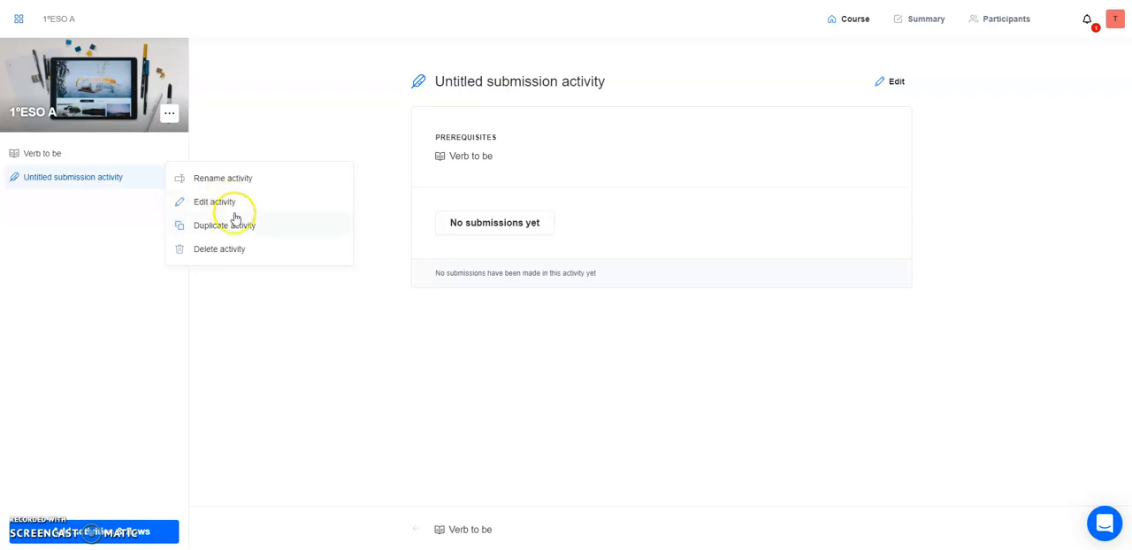
click(269, 327)
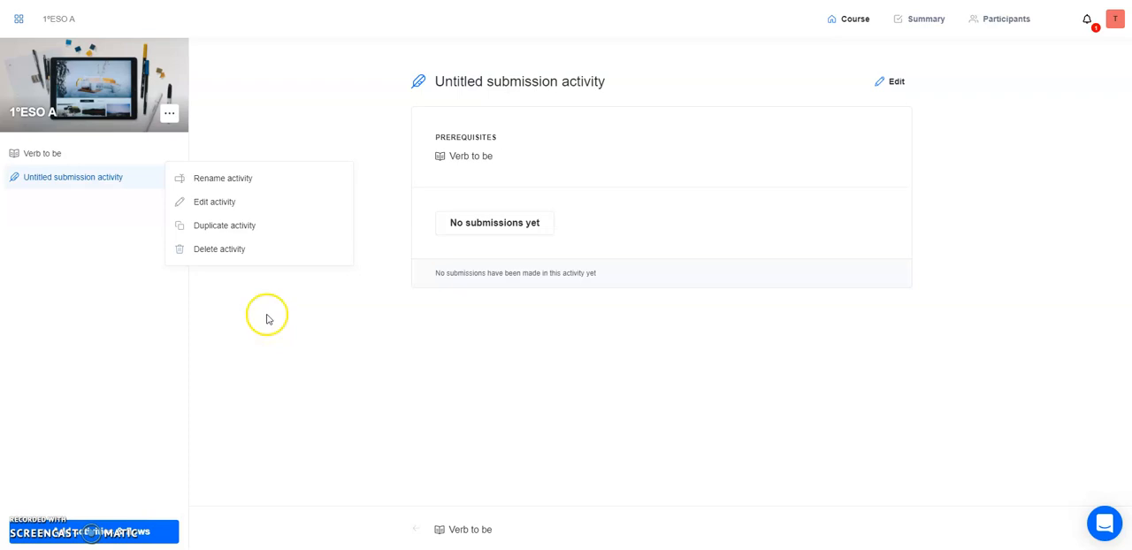
click(265, 345)
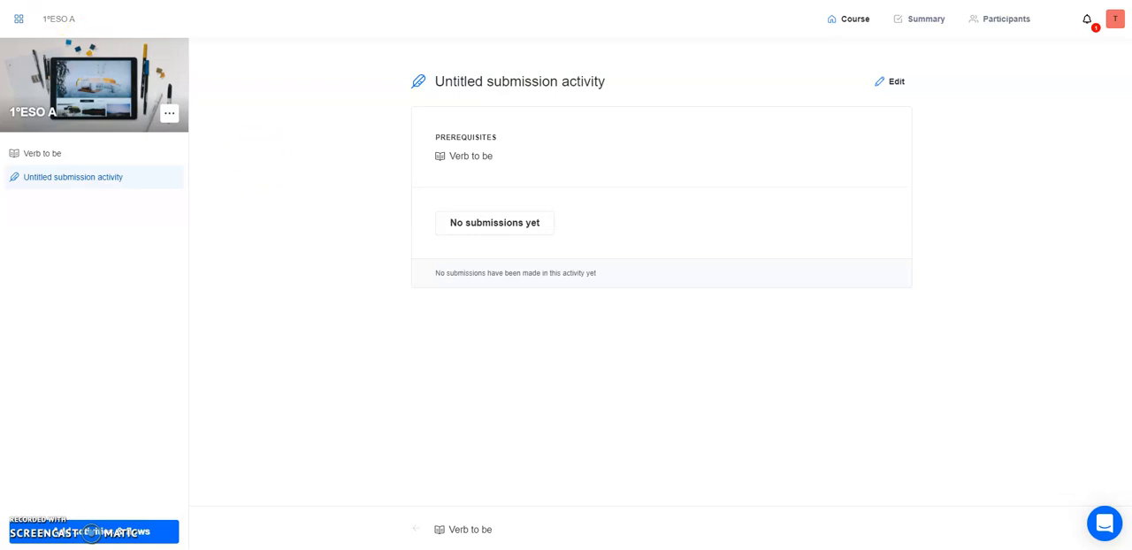
Show advanced activities and flows in the activity list and add a Peer review activity to the course.
click(128, 531)
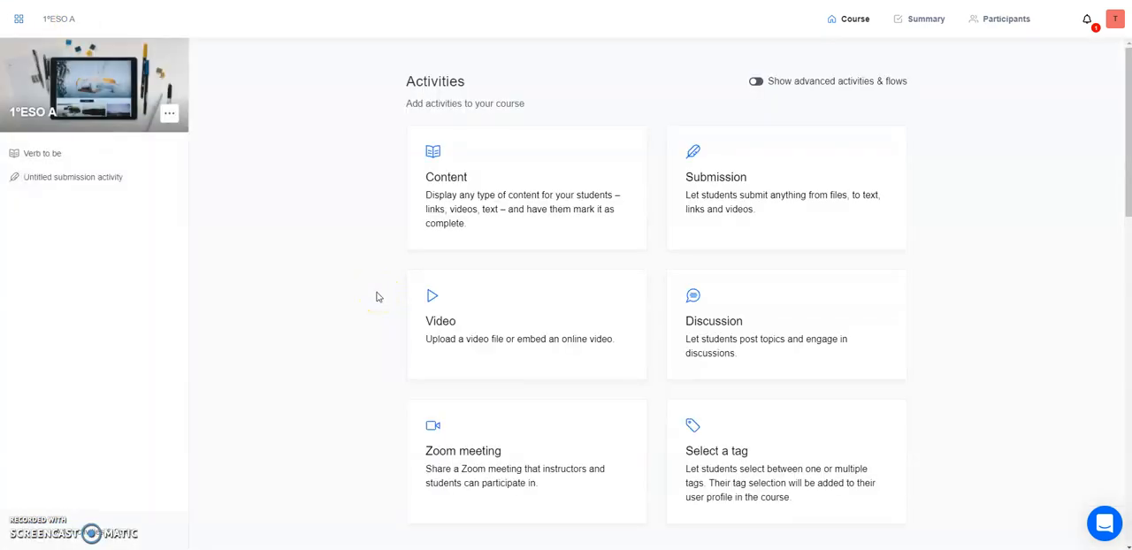
click(756, 81)
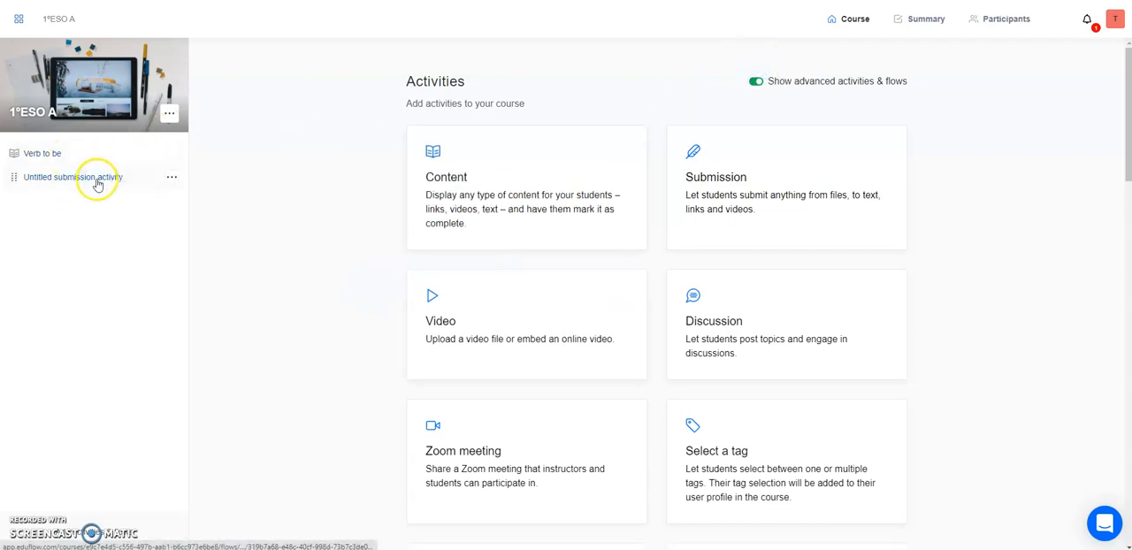
scroll(537, 283, down, 5)
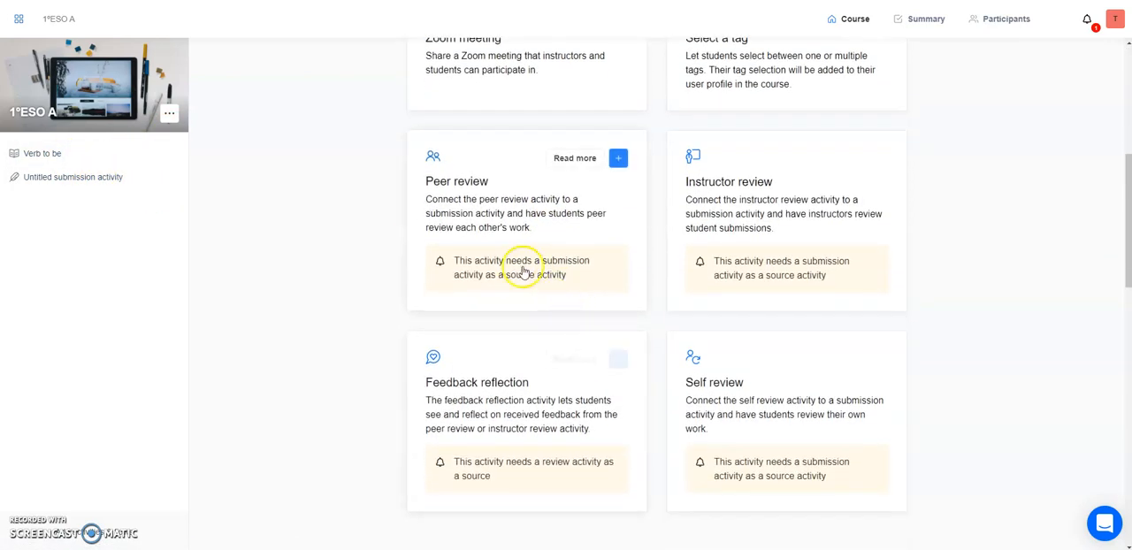
click(618, 158)
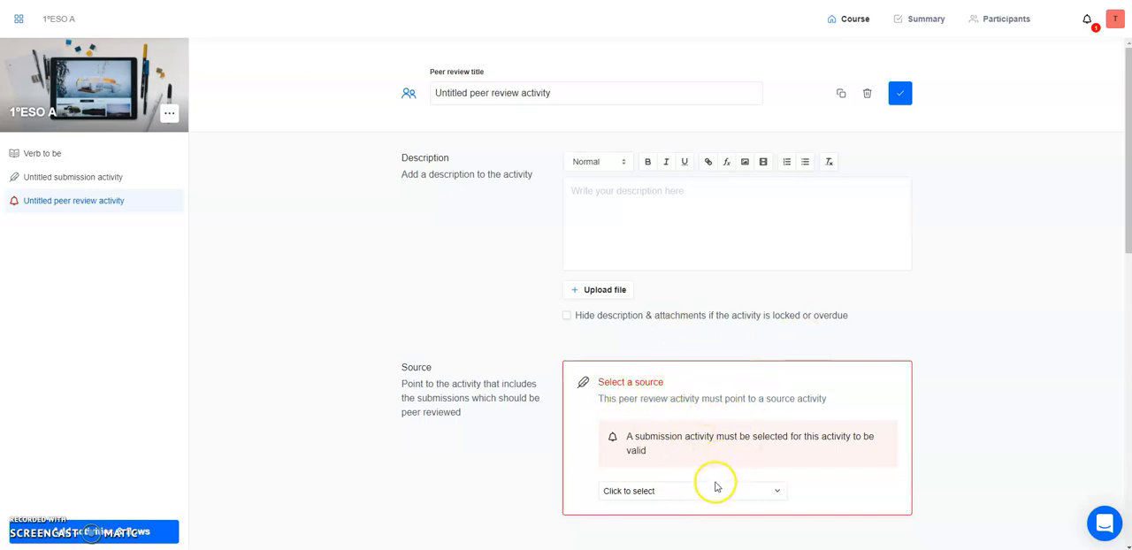
Set Untitled submission activity as the source of the peer review activity.
click(717, 496)
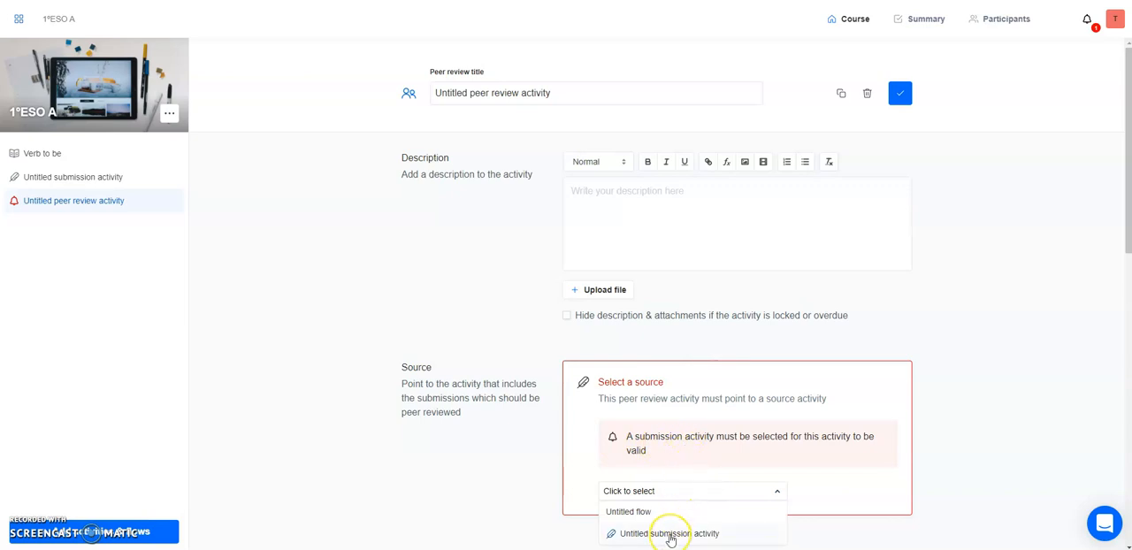
click(669, 535)
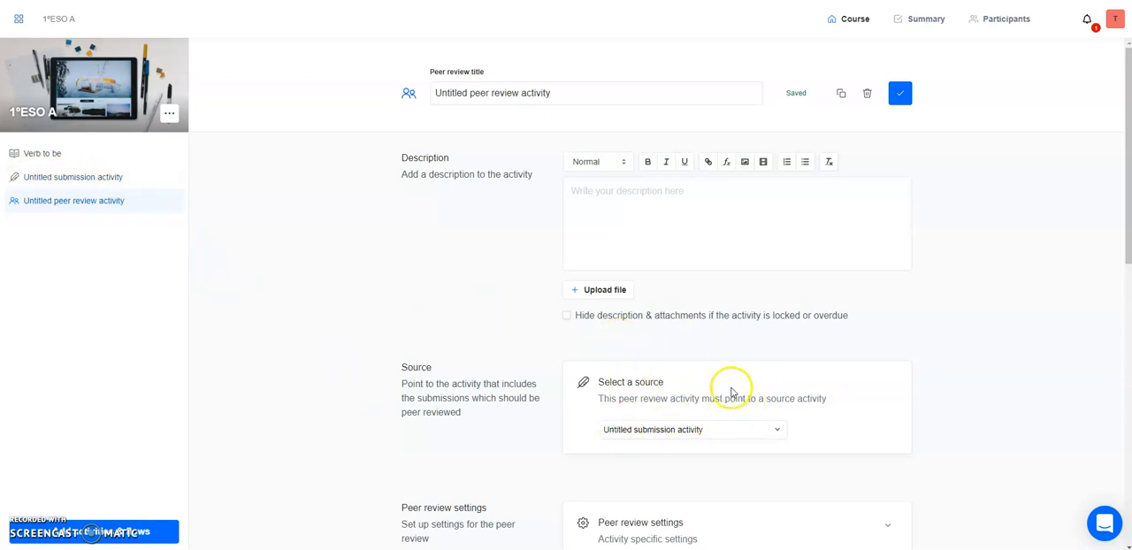
scroll(637, 372, down, 1)
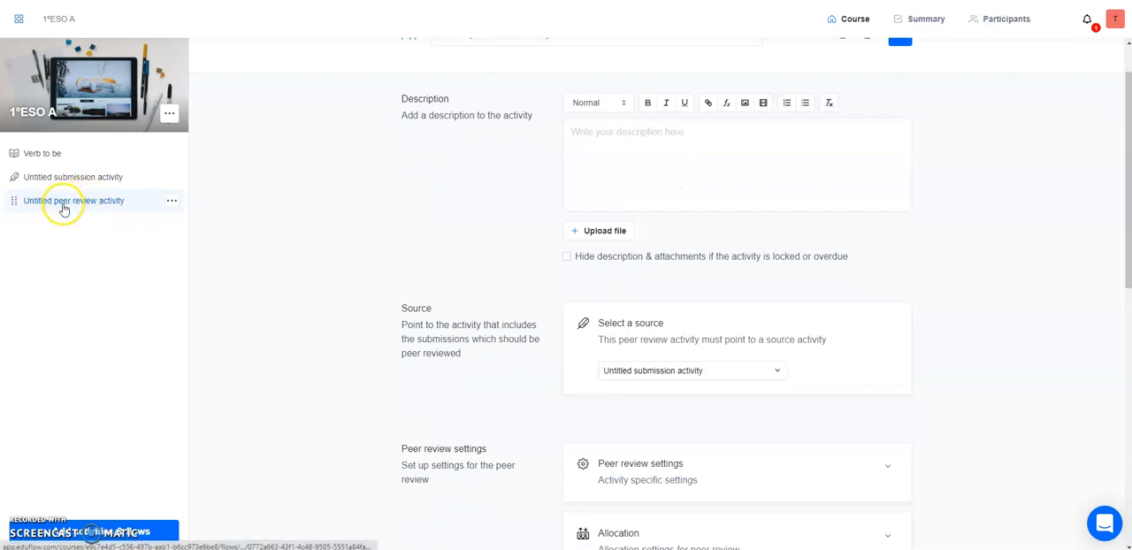
scroll(585, 177, up, 1)
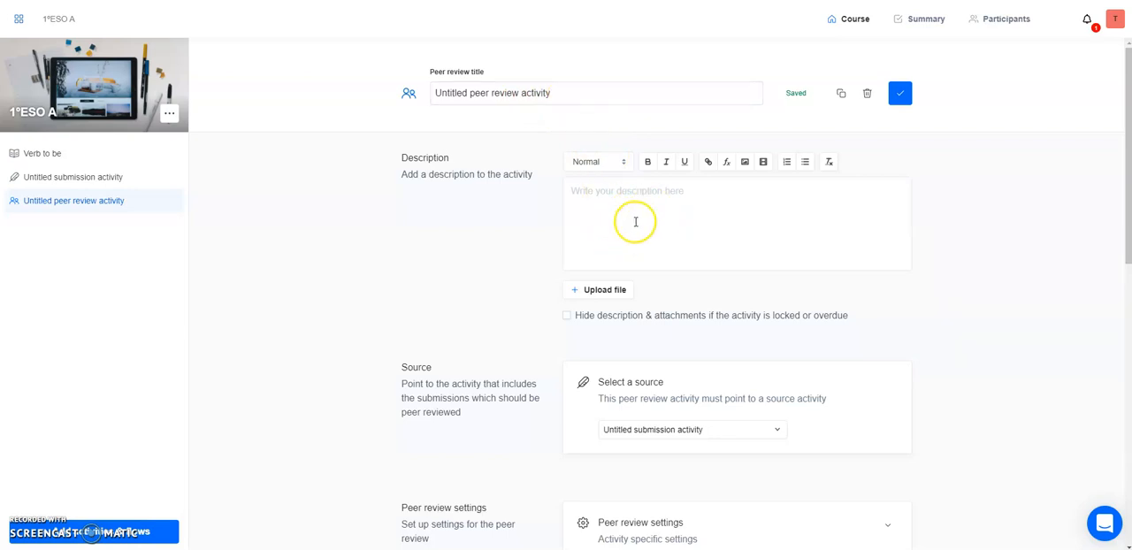
Require each student to review 1 peer in the peer review settings and check the options for additional reviews.
scroll(895, 327, down, 3)
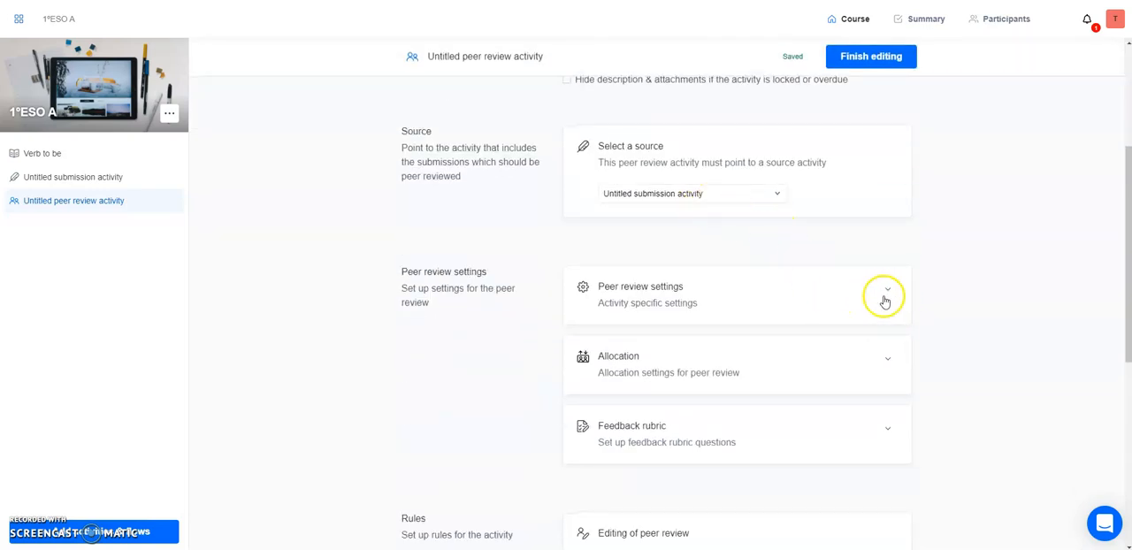
scroll(968, 298, down, 2)
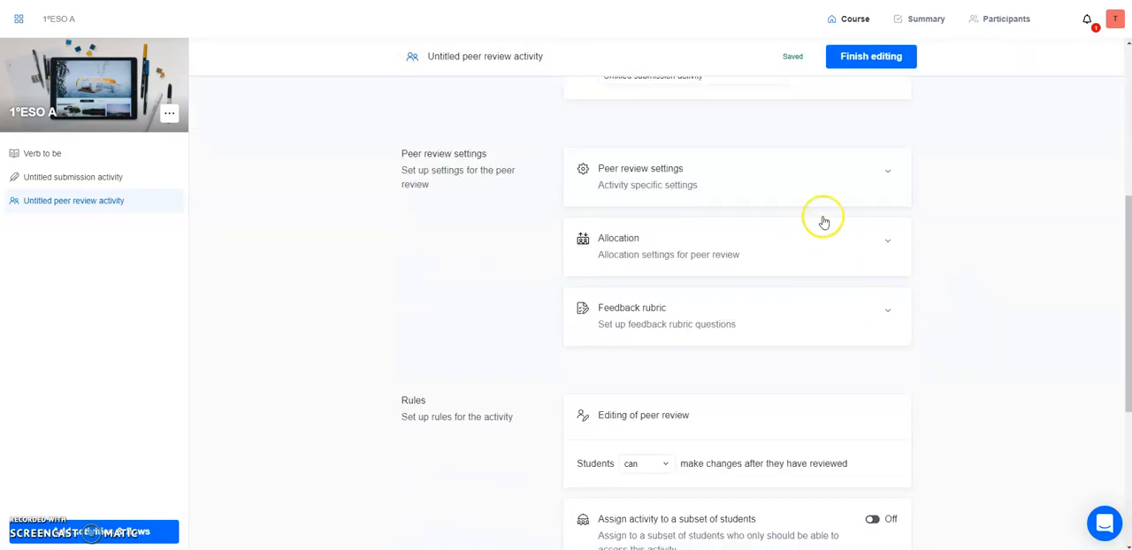
click(887, 171)
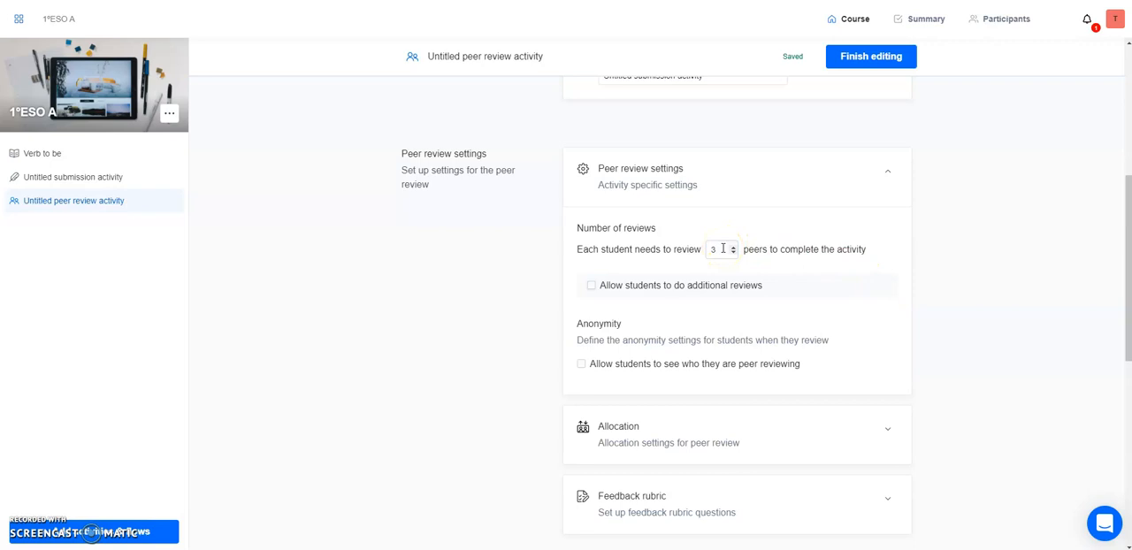
click(733, 252)
click(733, 248)
click(593, 288)
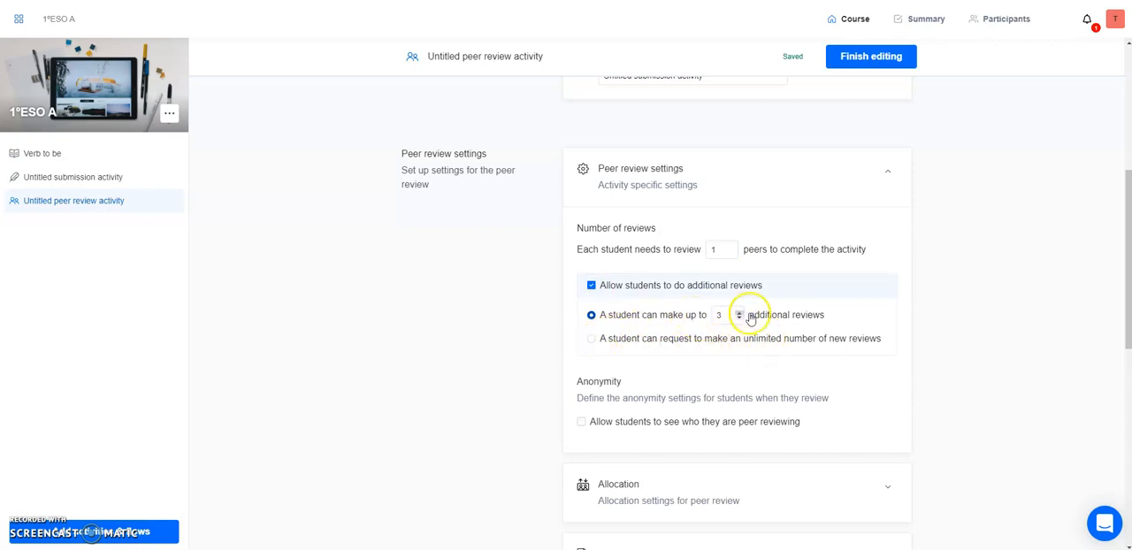
click(592, 287)
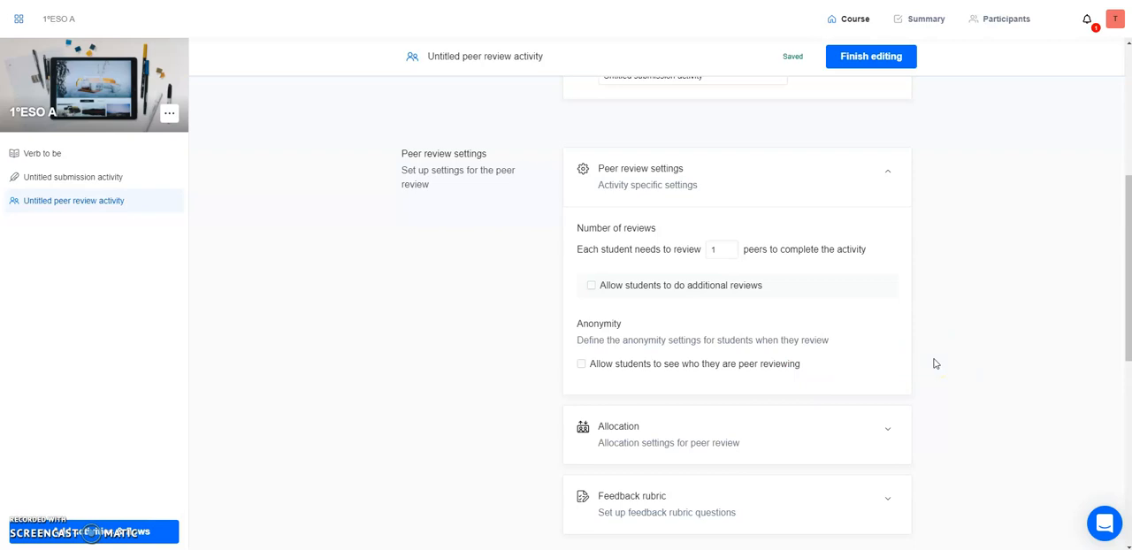
Expand the peer review's allocation settings and examine the smart and custom allocation options.
scroll(934, 364, down, 1)
click(884, 369)
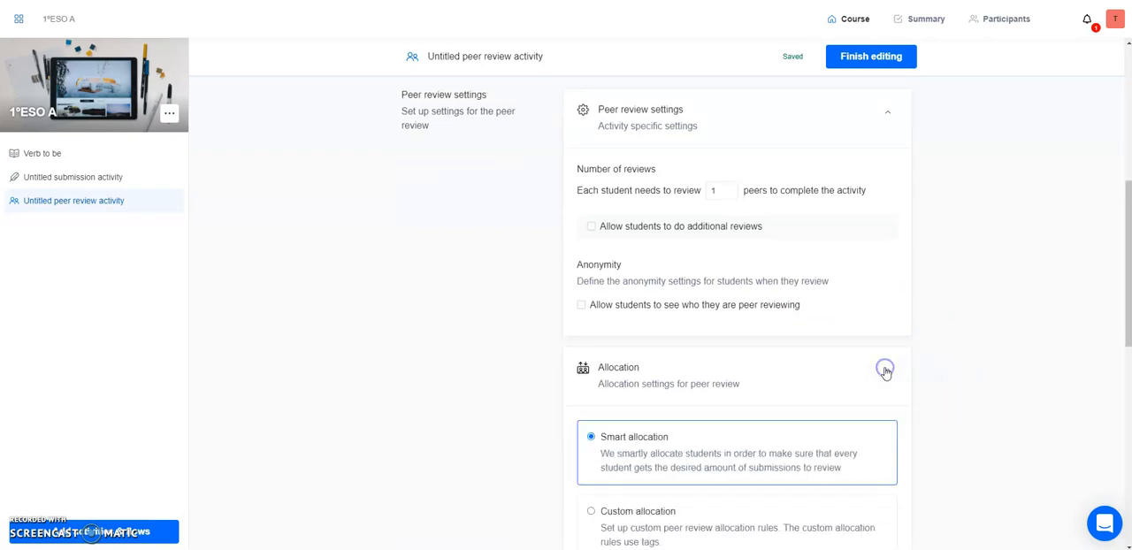
scroll(791, 406, down, 2)
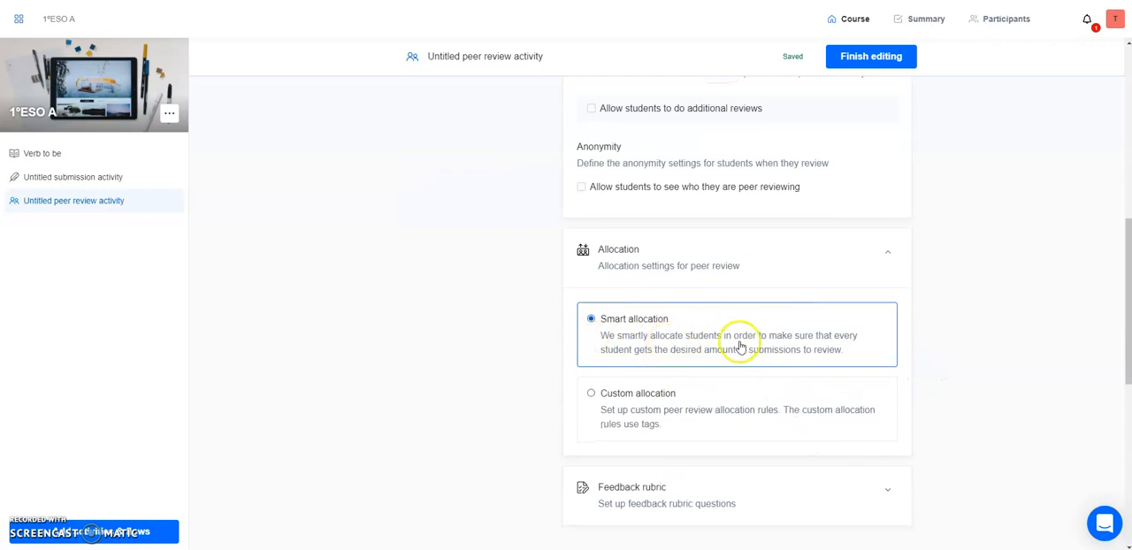
Switch the peer review to custom allocation, adding one allocation rule and checking its tag matching options.
click(629, 395)
scroll(707, 442, down, 2)
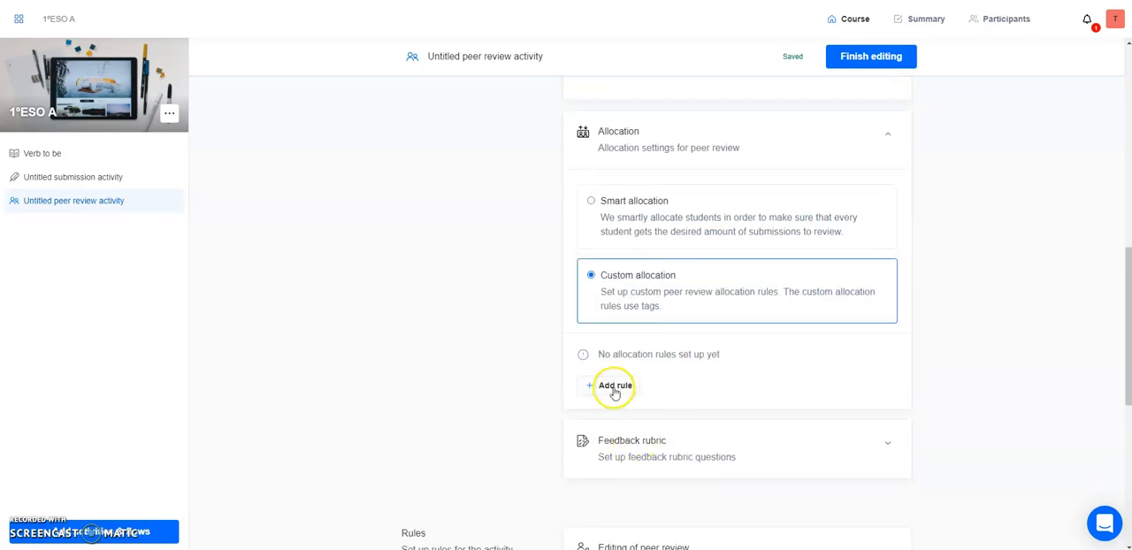
click(614, 389)
scroll(677, 422, down, 2)
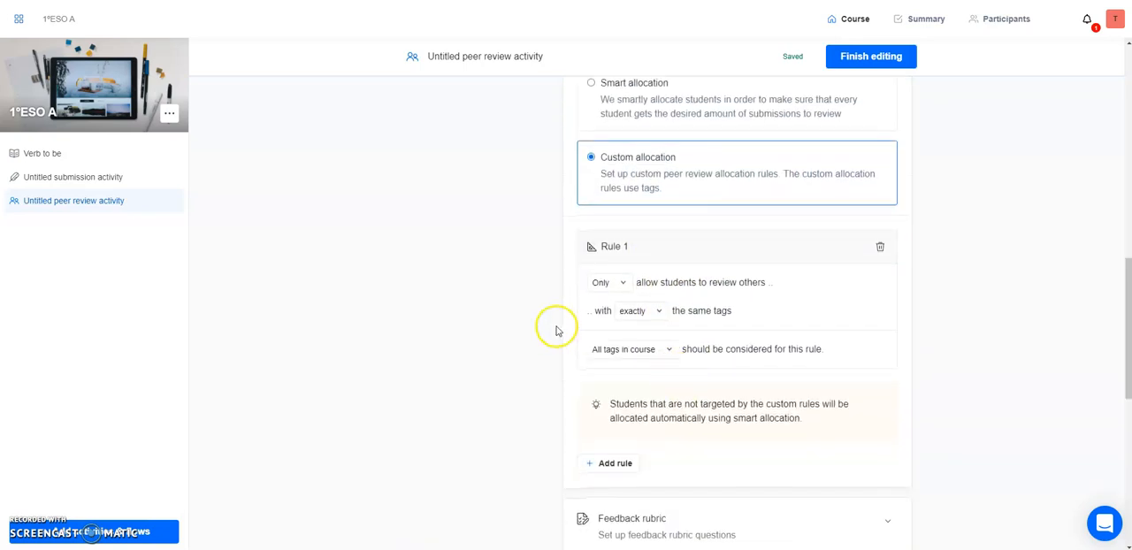
click(653, 313)
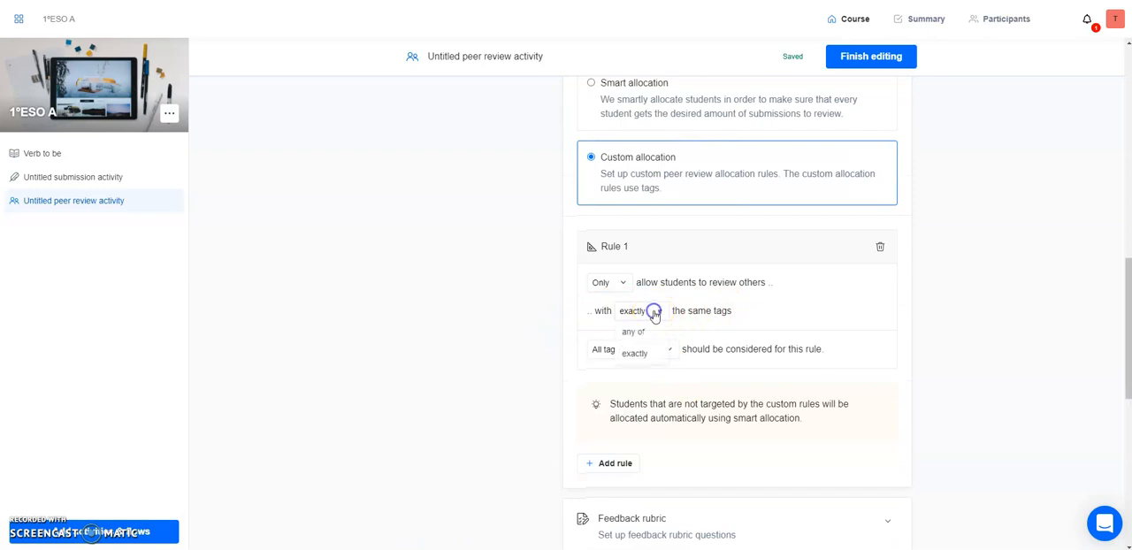
click(655, 317)
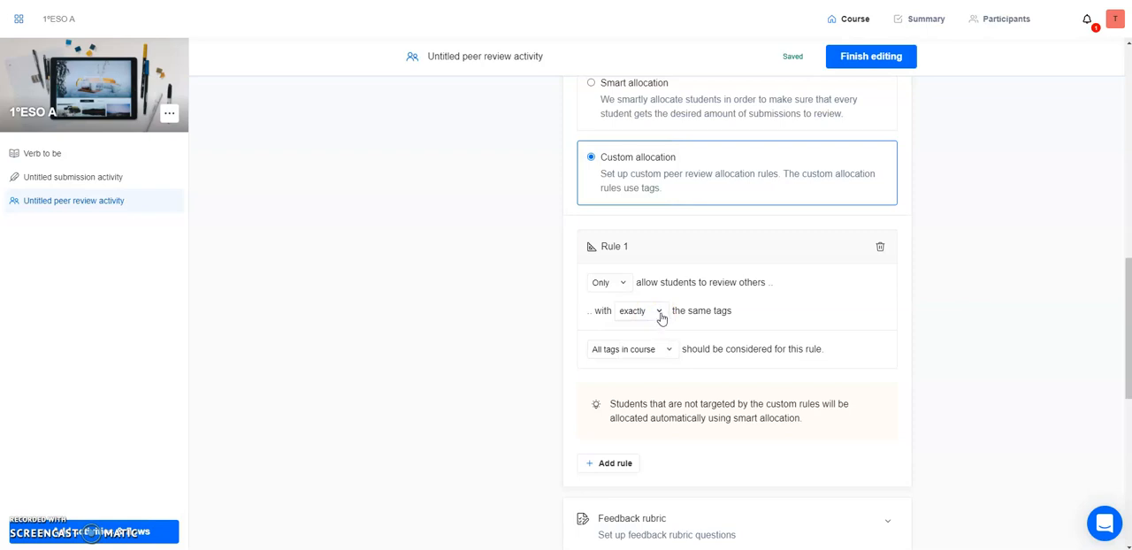
click(660, 314)
click(793, 316)
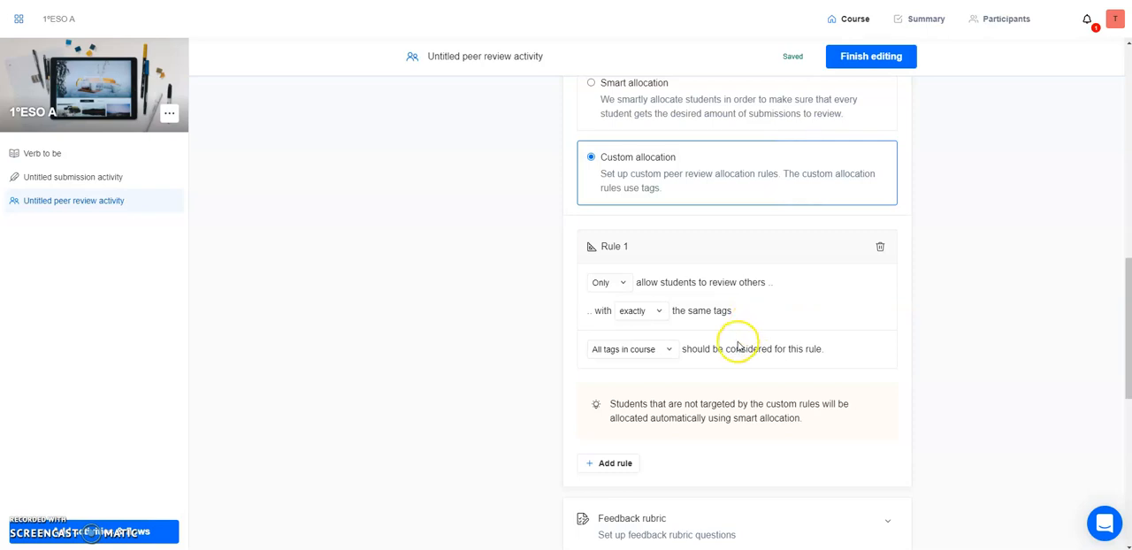
Open the peer review's feedback rubric and examine its questions and the option for adding an explanation.
scroll(682, 438, down, 2)
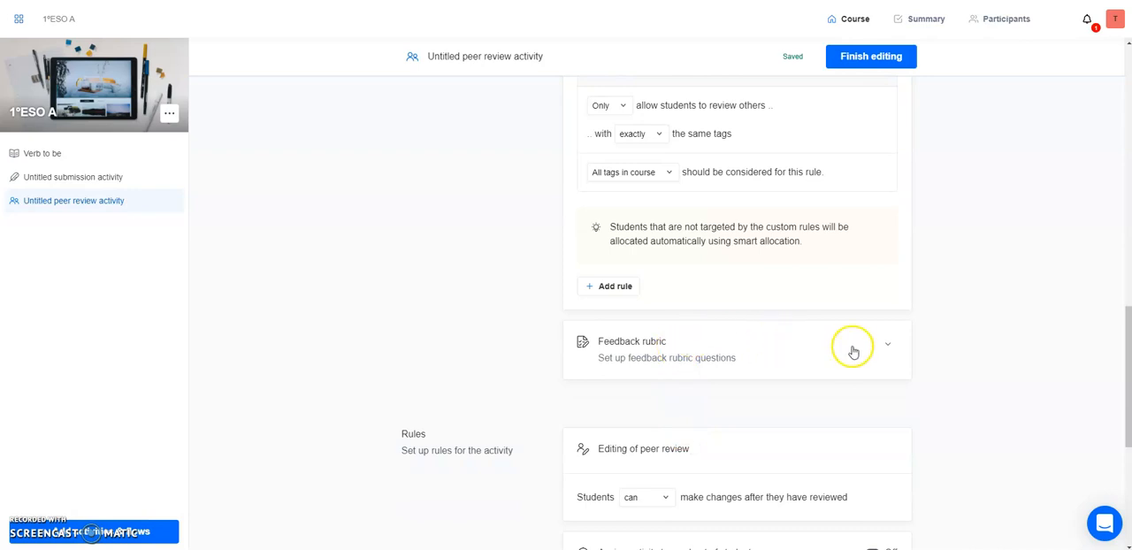
click(886, 345)
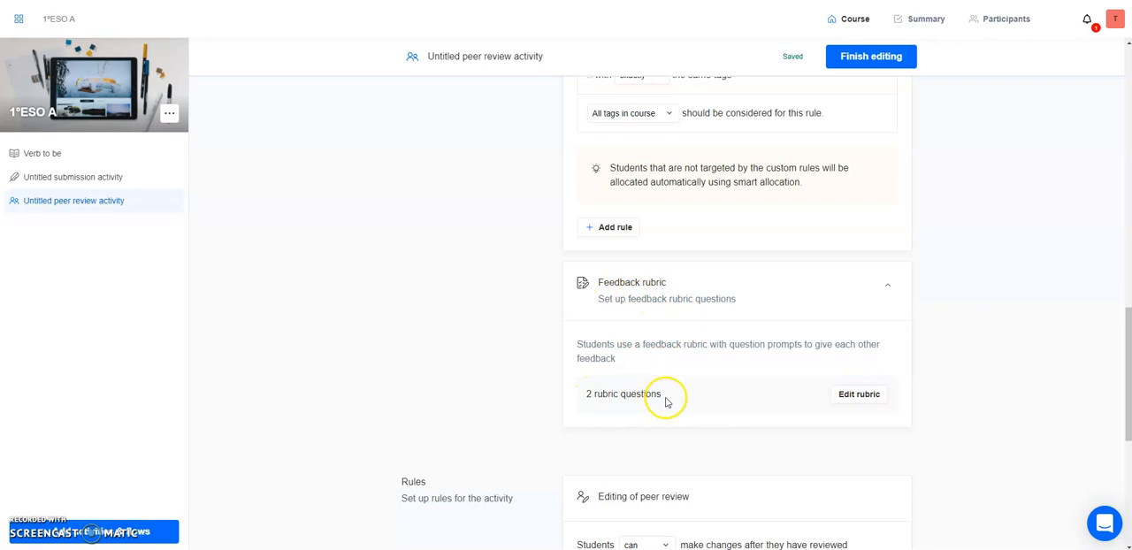
click(857, 395)
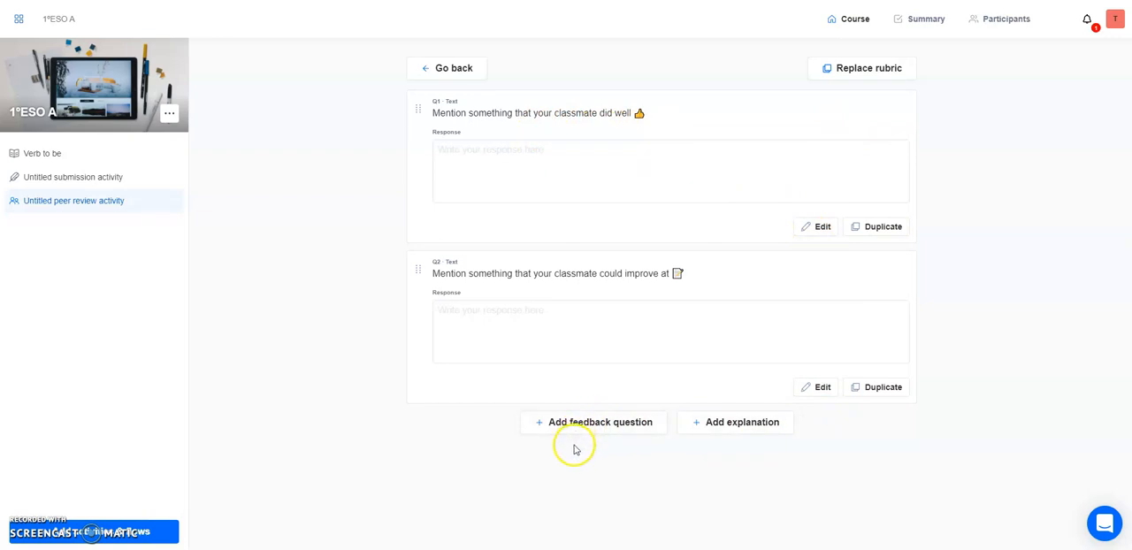
click(720, 428)
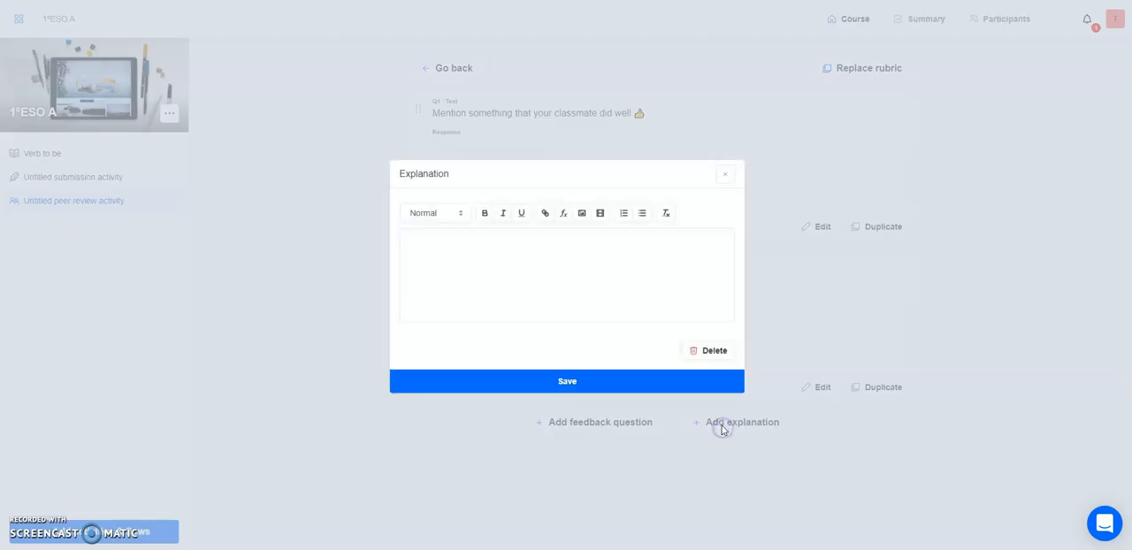
click(724, 174)
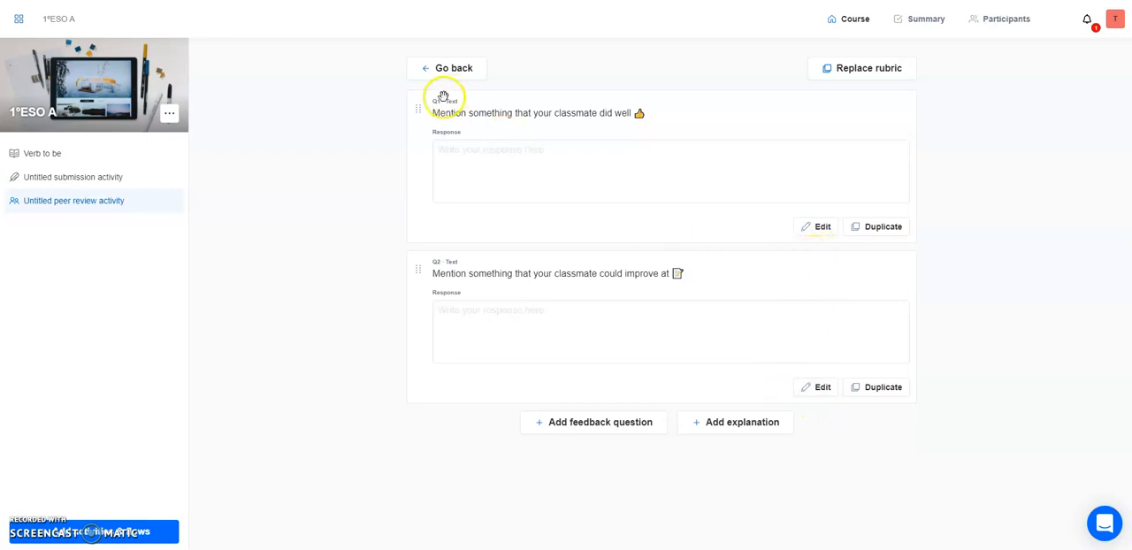
mouse_move(417, 111)
mouse_down()
mouse_move(419, 306)
mouse_move(421, 106)
mouse_up()
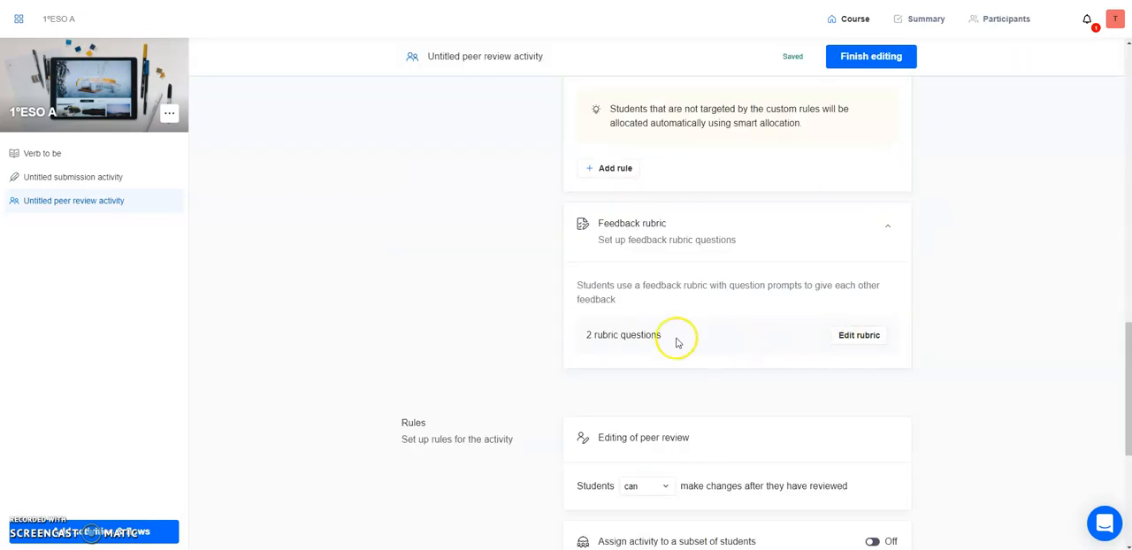
Check the rule options for whether students can make changes after they have reviewed.
scroll(670, 334, down, 3)
scroll(666, 329, down, 1)
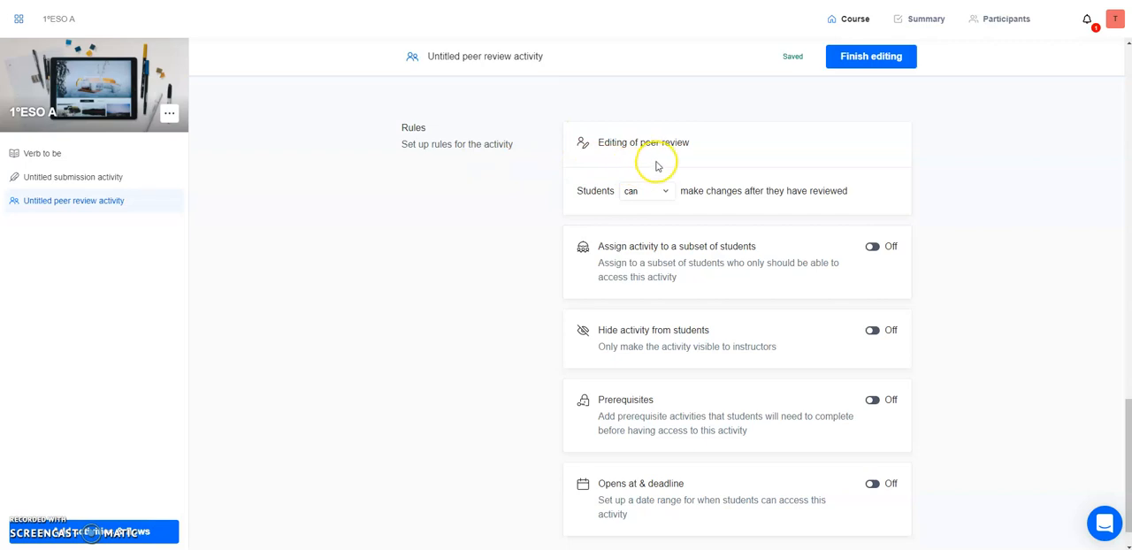
click(663, 193)
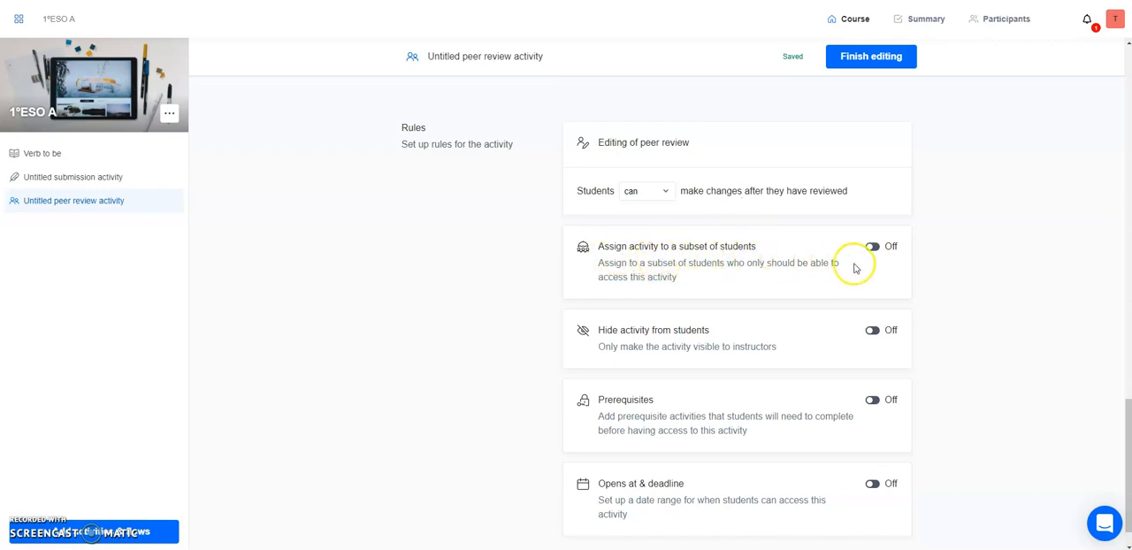
Turn on prerequisites for the peer review and add Untitled submission activity as the prerequisite.
scroll(770, 345, down, 1)
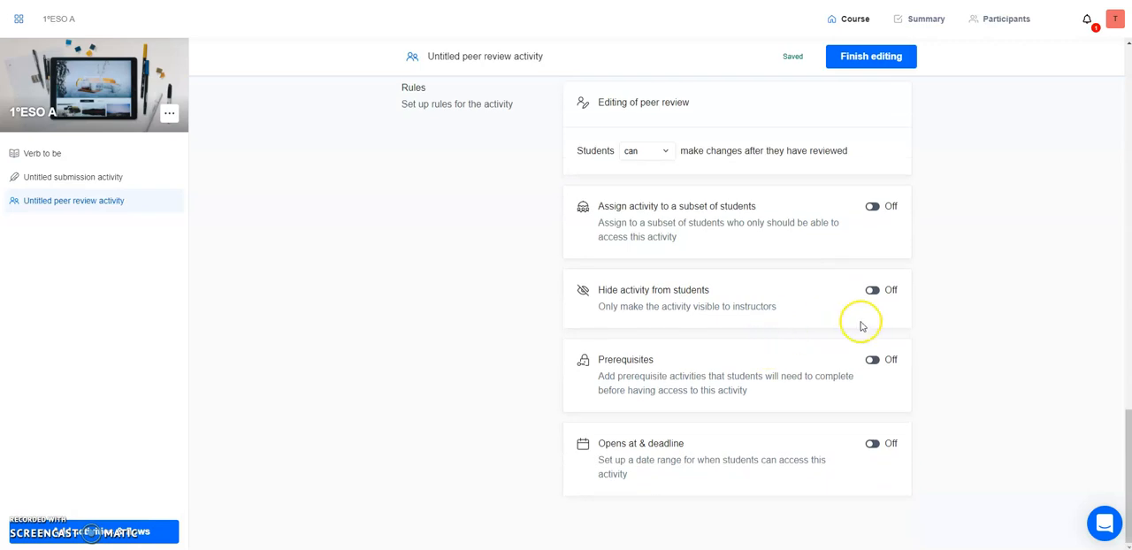
click(878, 362)
click(629, 465)
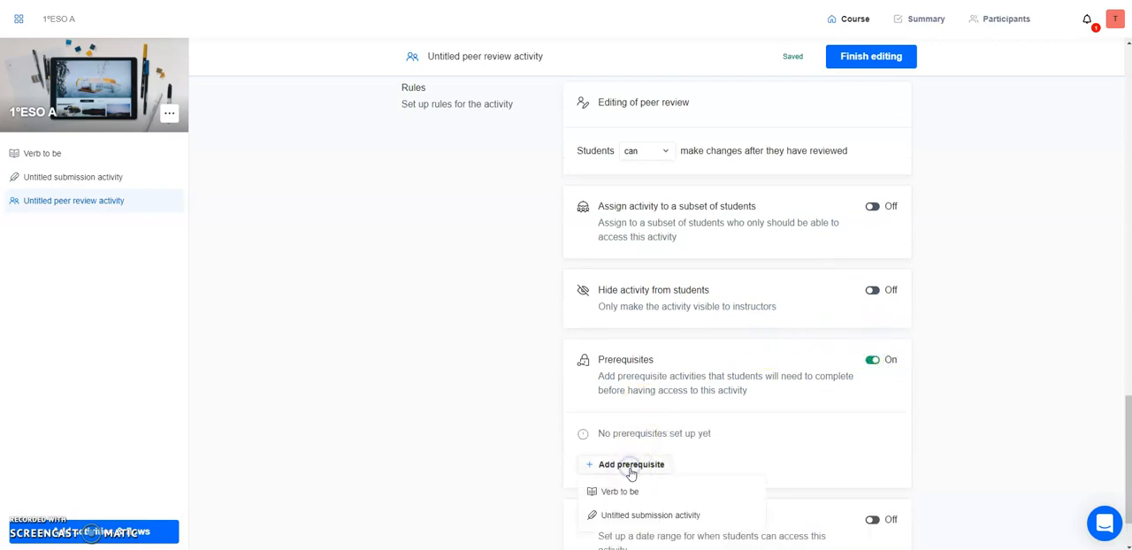
click(630, 522)
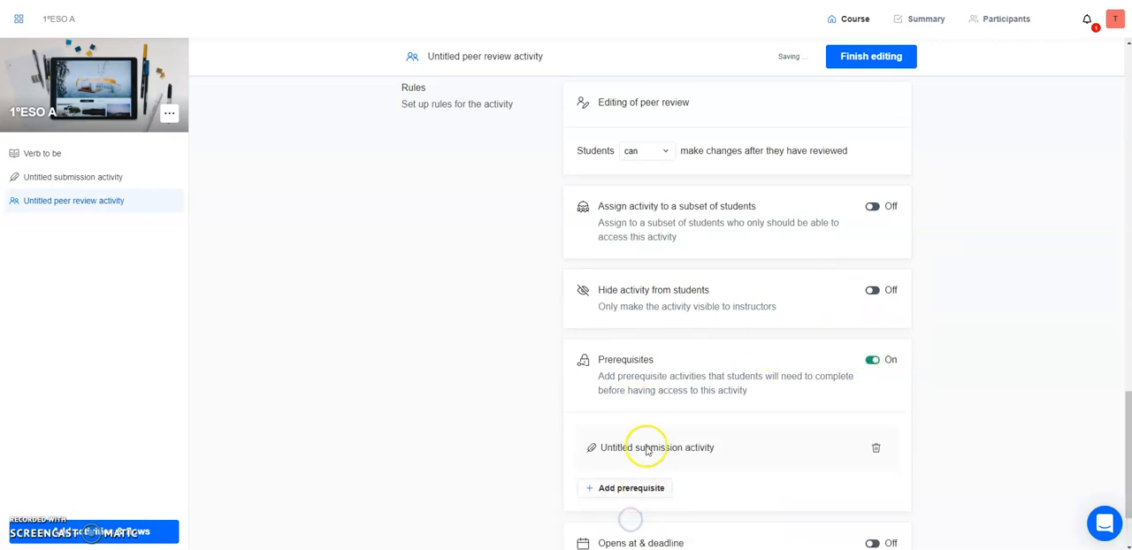
Turn on the opening date and deadline rule for the peer review and finish editing the activity.
scroll(654, 438, down, 2)
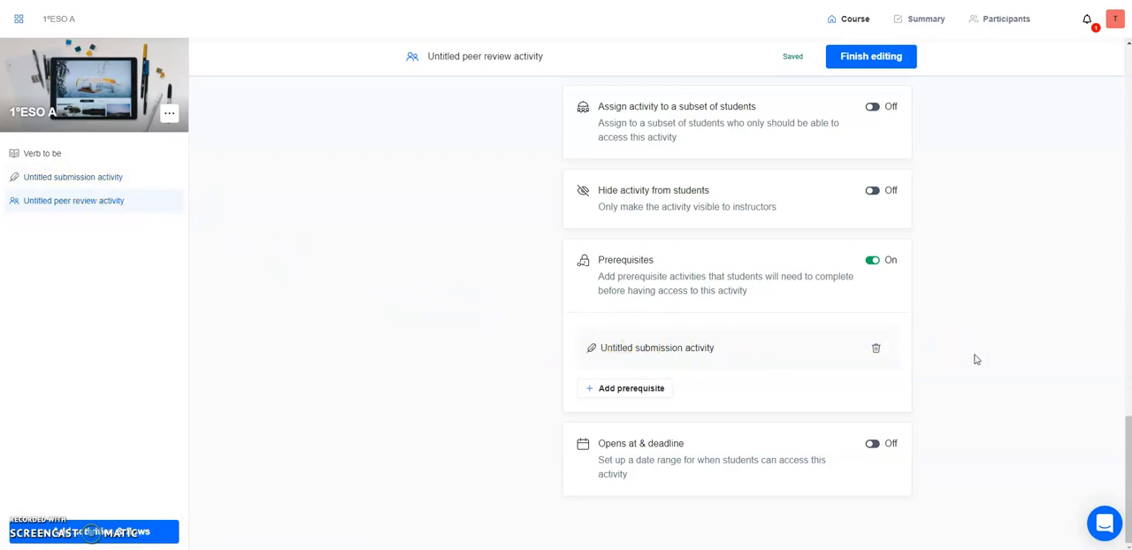
click(872, 444)
scroll(911, 422, down, 1)
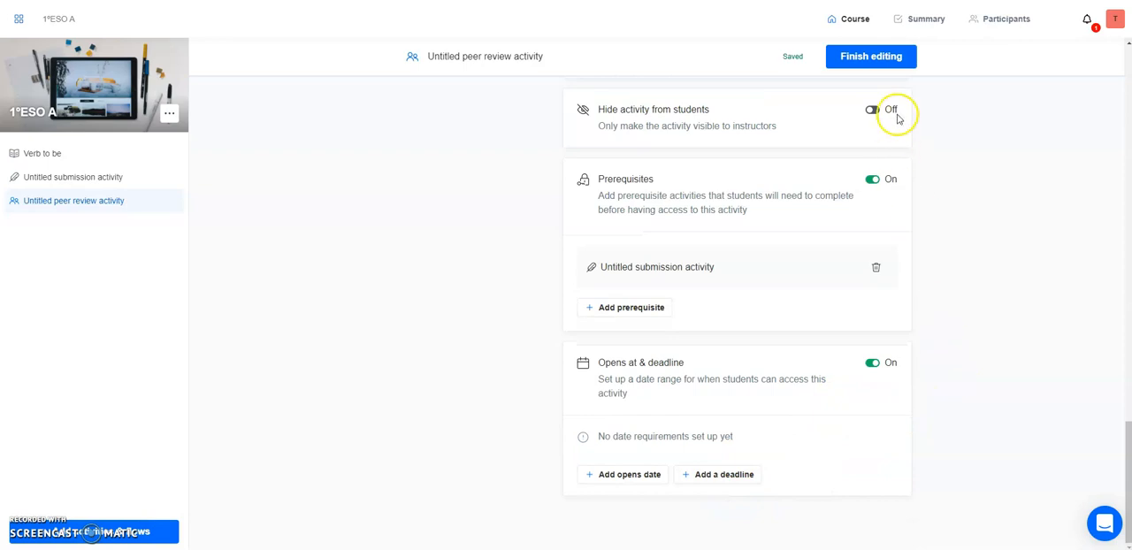
click(863, 63)
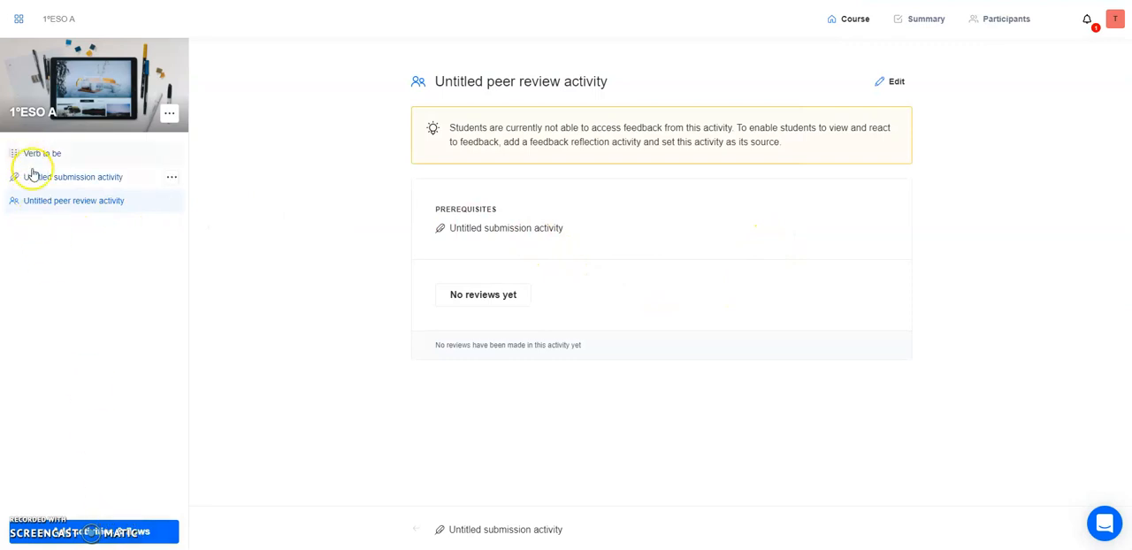
Add an Instructor review activity to the course and set Untitled submission activity as its source.
click(92, 531)
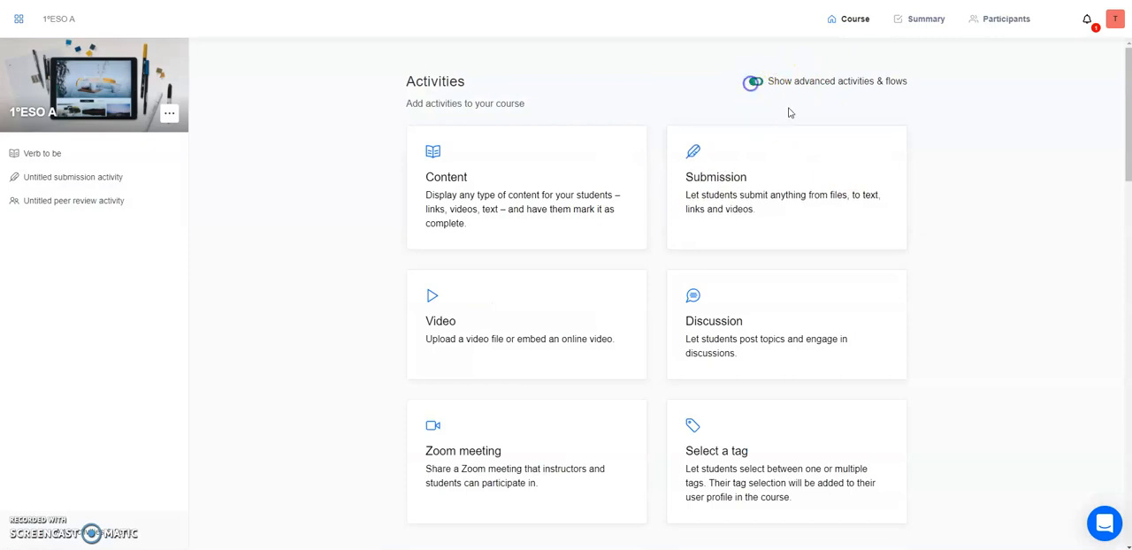
scroll(929, 234, down, 5)
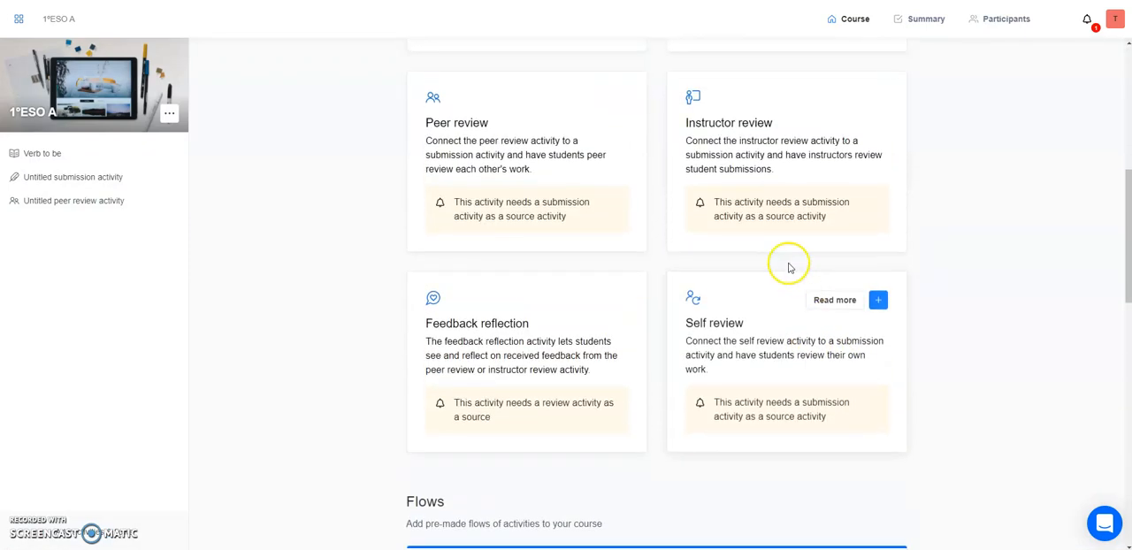
click(878, 99)
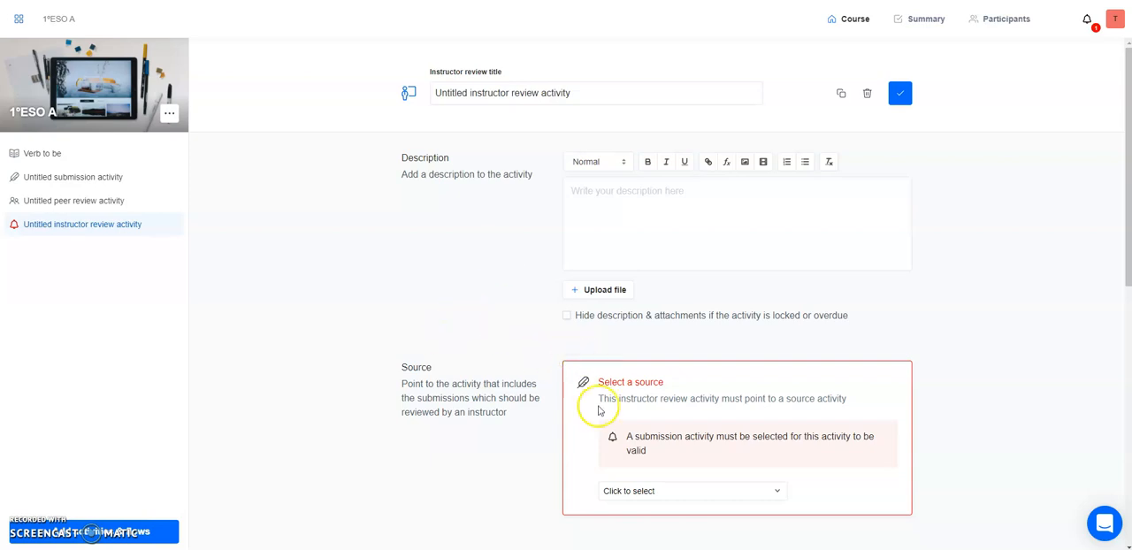
click(646, 492)
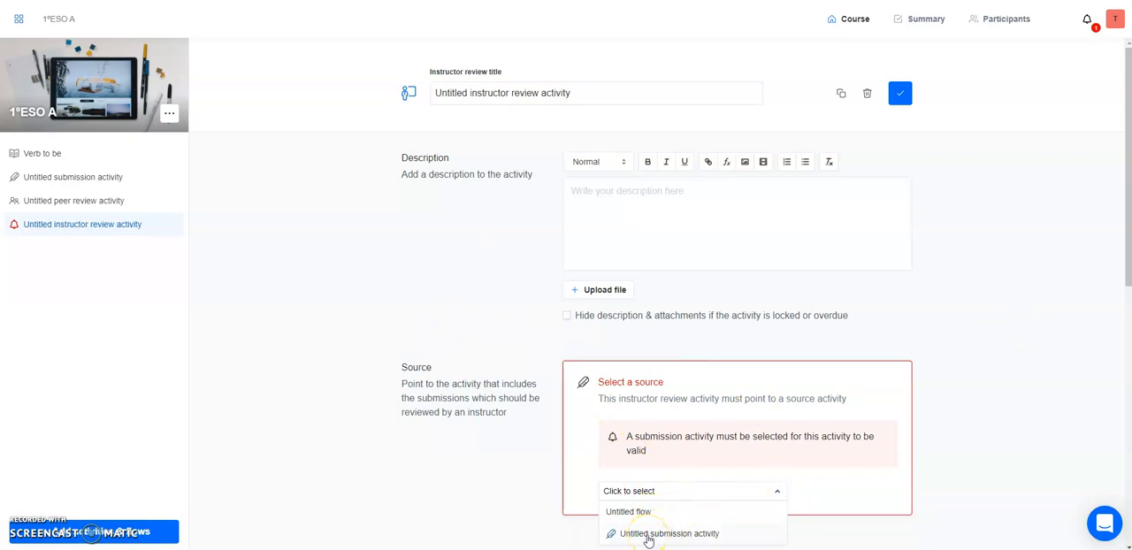
click(648, 534)
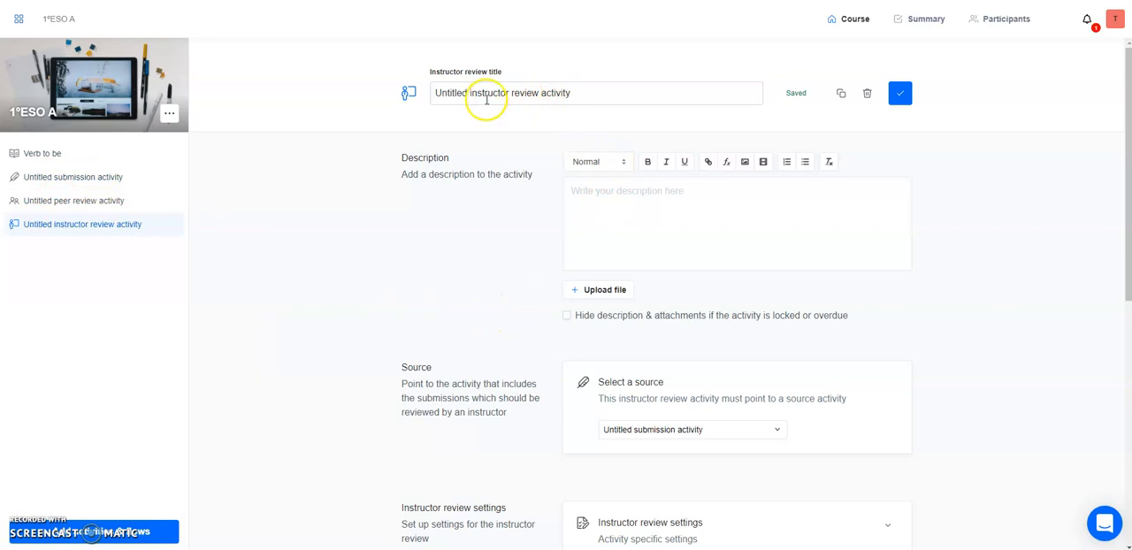
Expand the instructor review settings and feedback rubric and examine the rubric's question.
scroll(630, 231, down, 4)
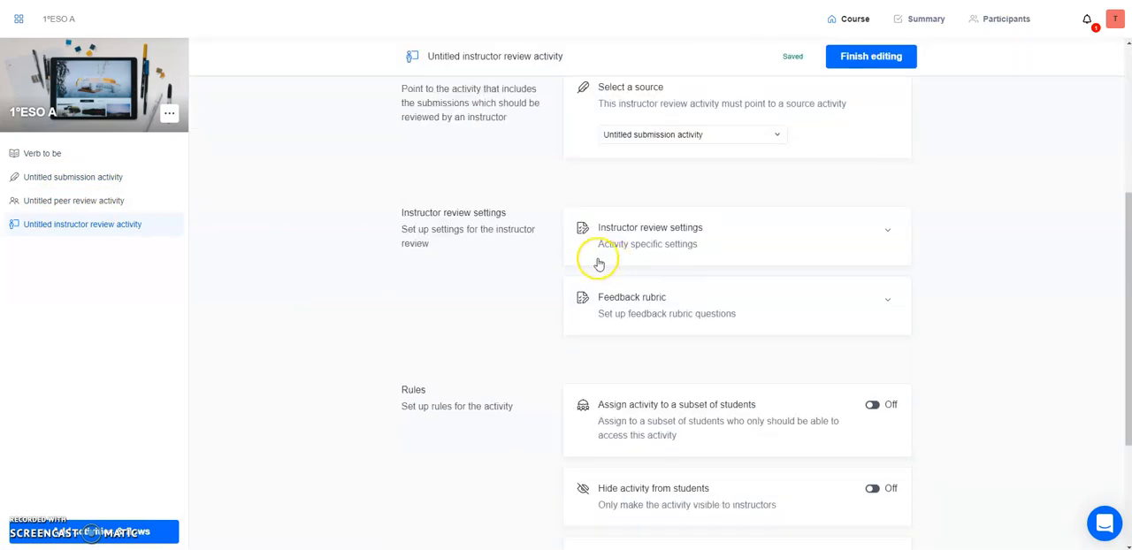
click(884, 233)
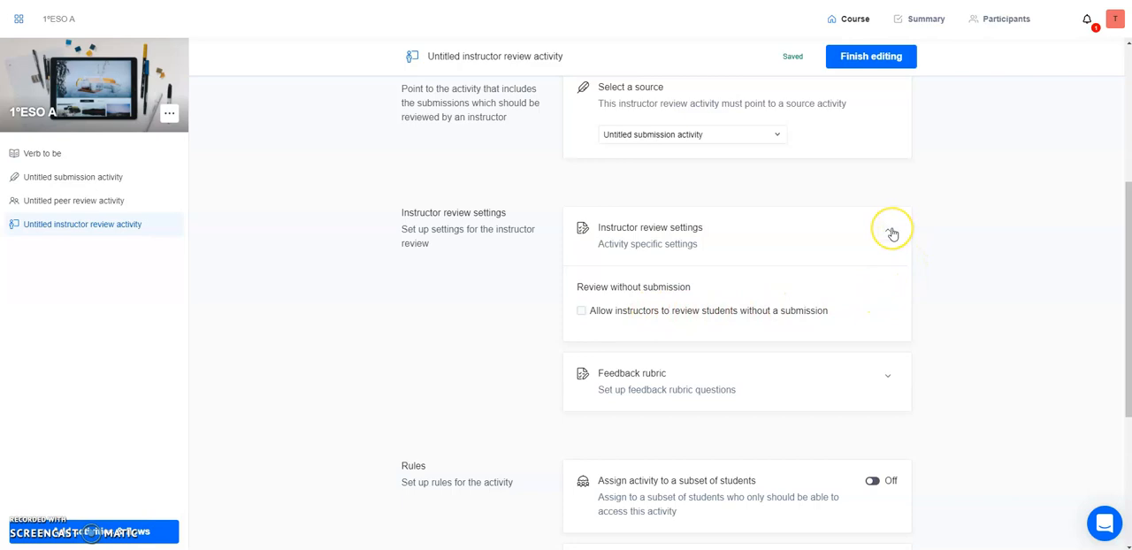
click(889, 380)
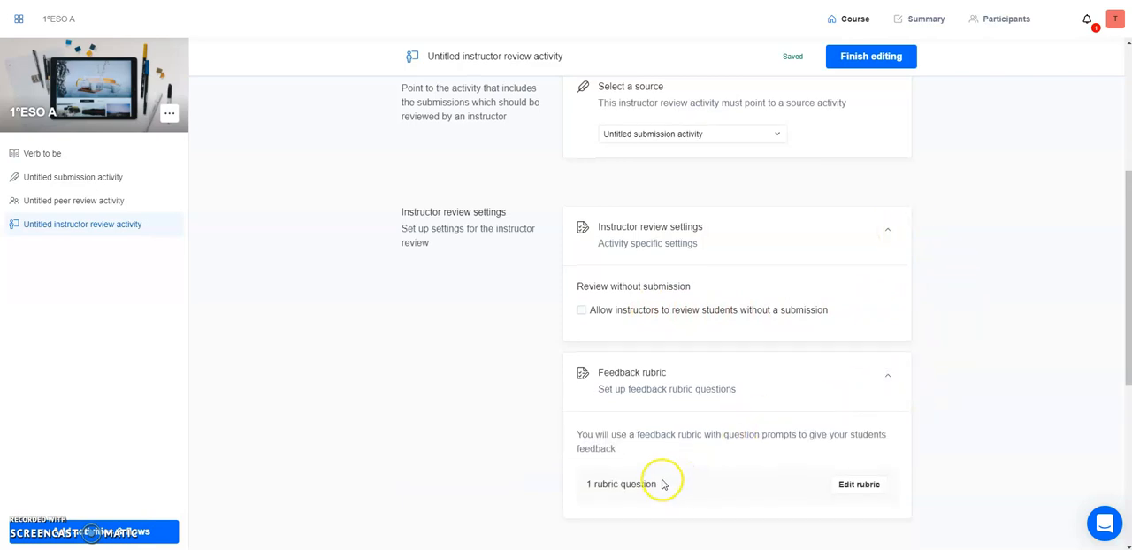
scroll(662, 480, down, 1)
click(847, 427)
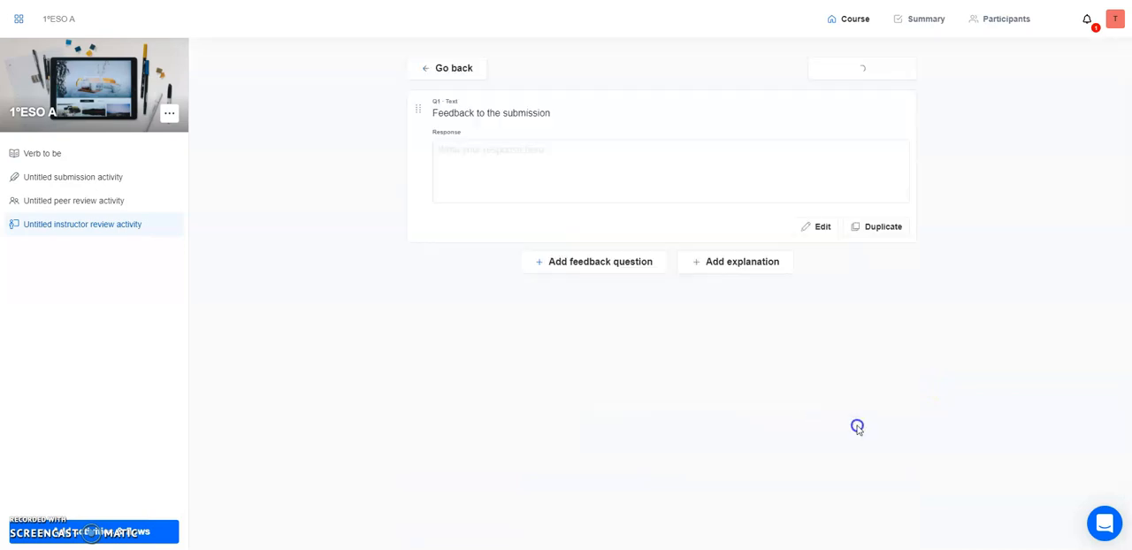
click(446, 70)
Finish editing the instructor review activity and go to the Verb to be activity.
scroll(699, 336, down, 5)
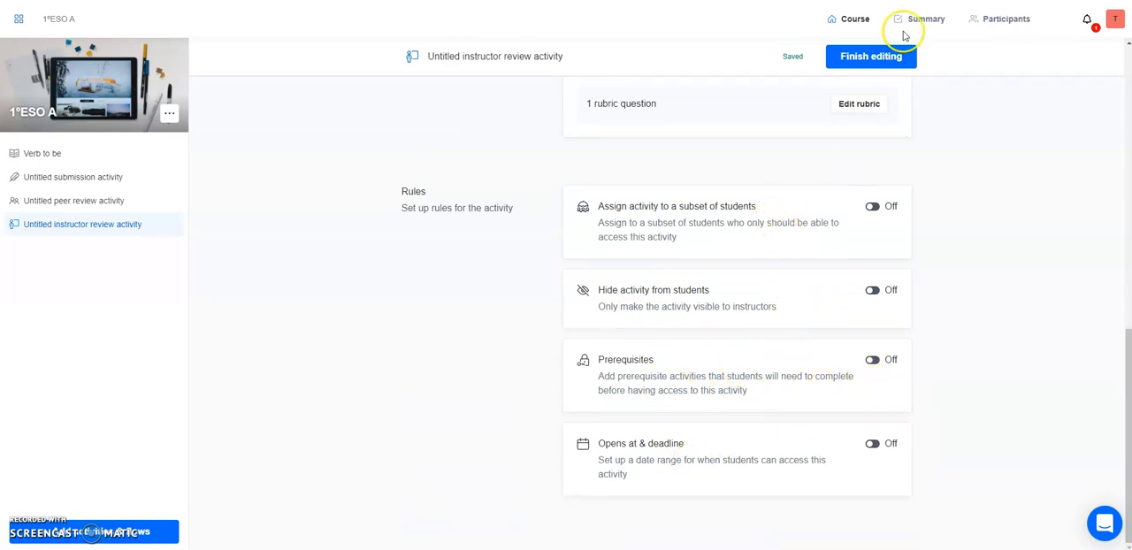
click(888, 62)
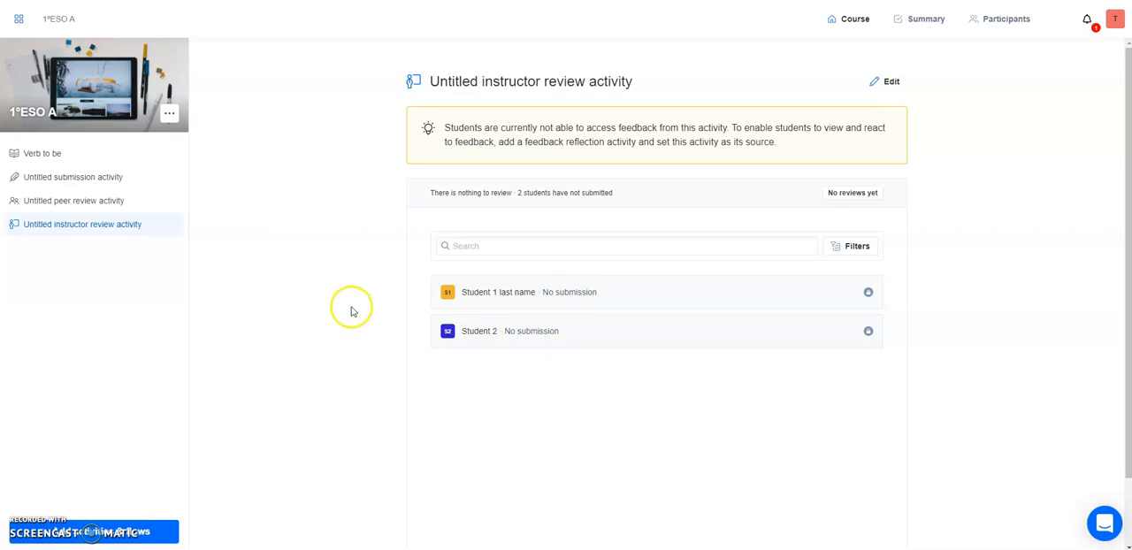
click(74, 156)
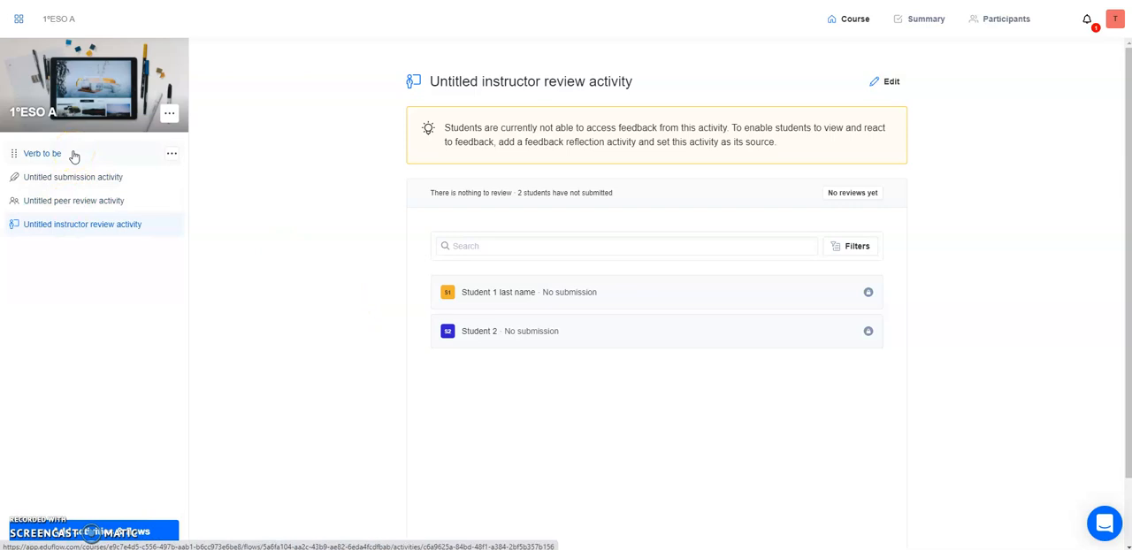